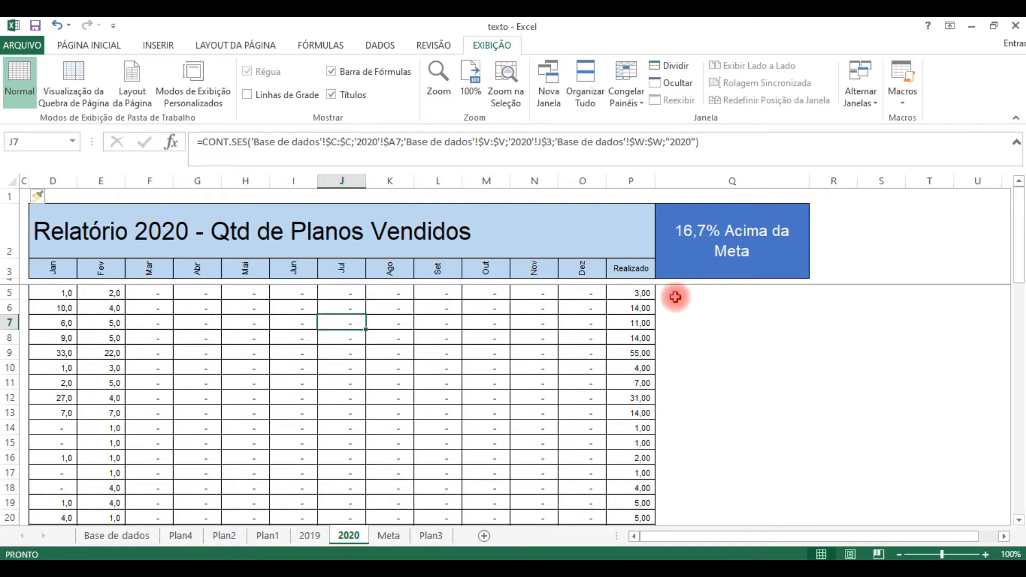
Examine the target message formula in Q2 of the 2020 sheet and the percentage formula in P28 that accompanies it.
left_click(741, 239)
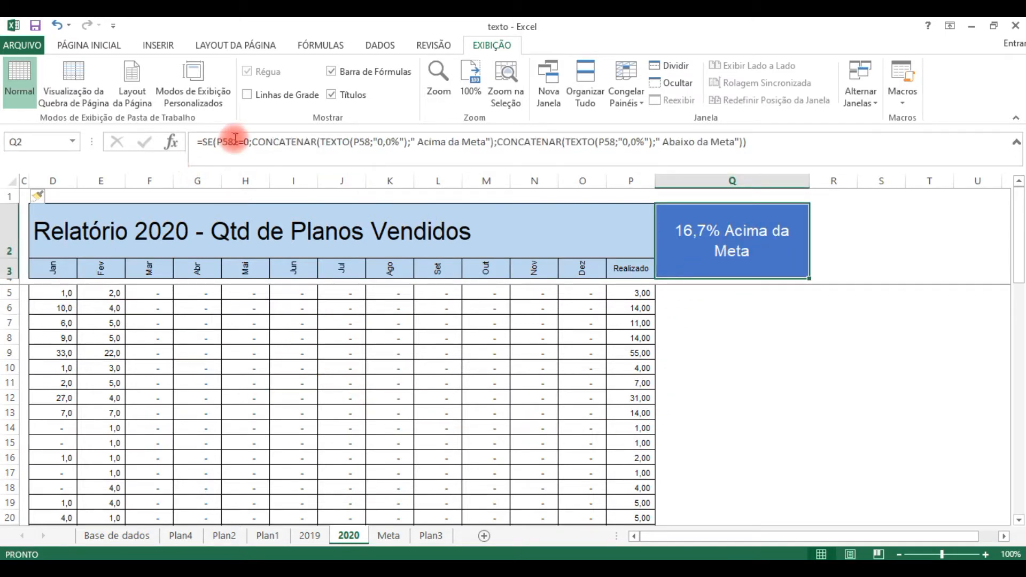
scroll(802, 426, "down", 3)
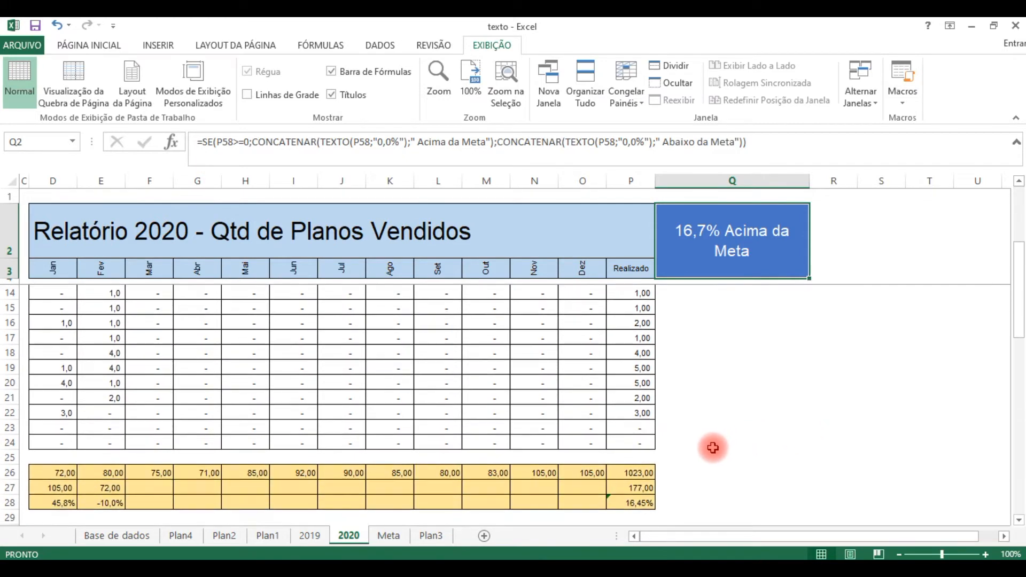
scroll(714, 448, "down", 1)
left_click(641, 458)
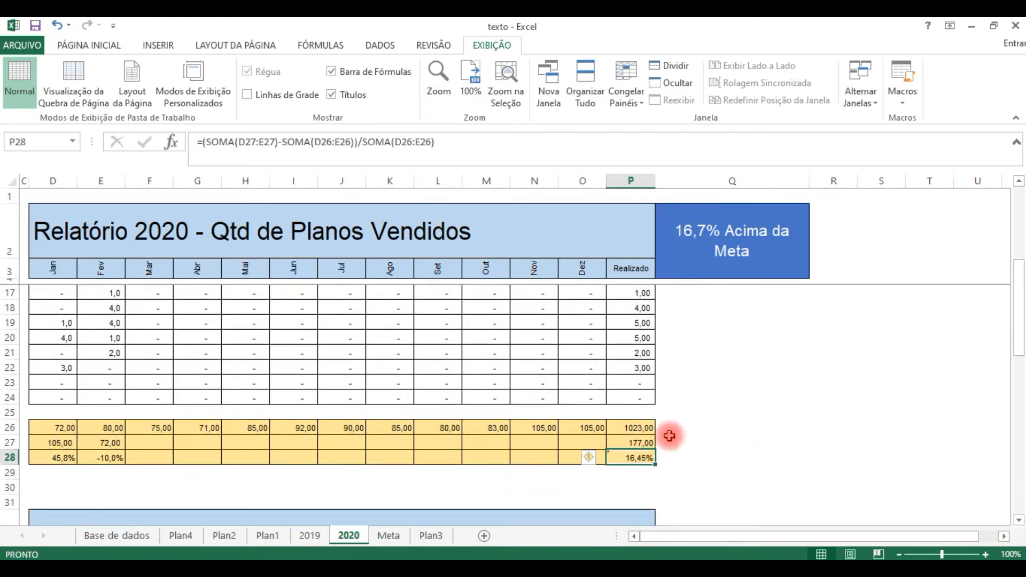
left_click(746, 238)
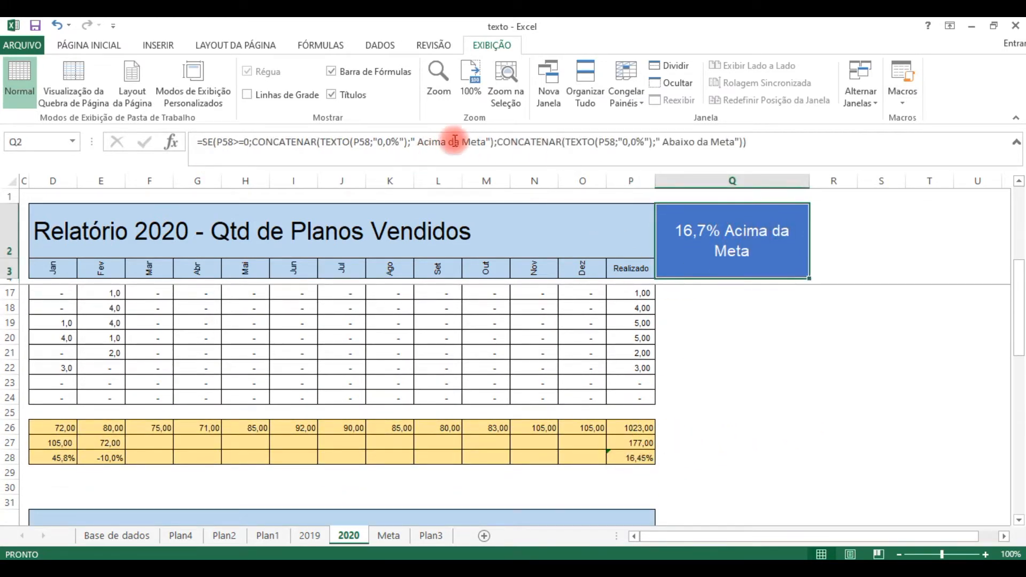
left_click_drag(670, 142, 743, 150)
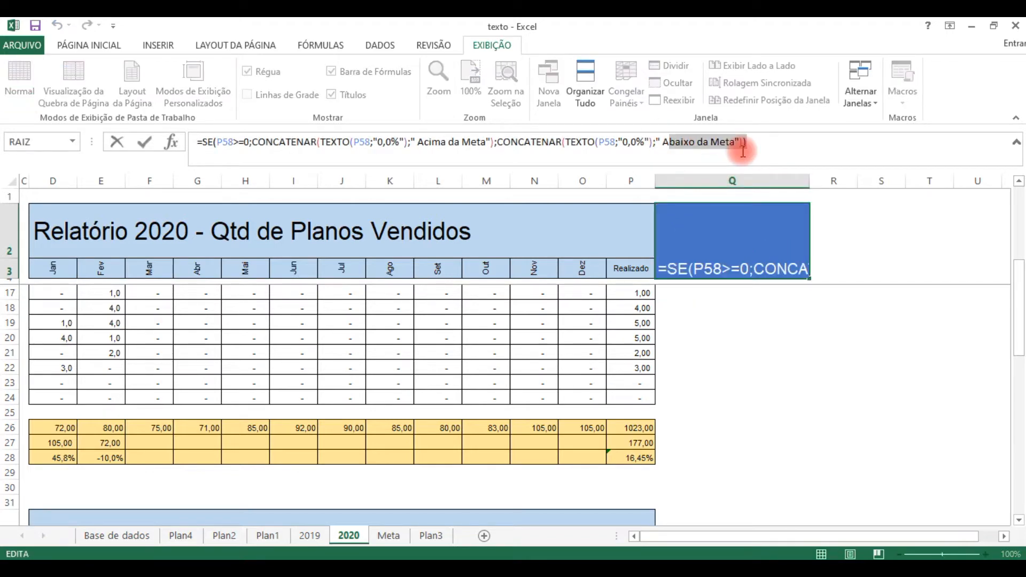
key("Escape")
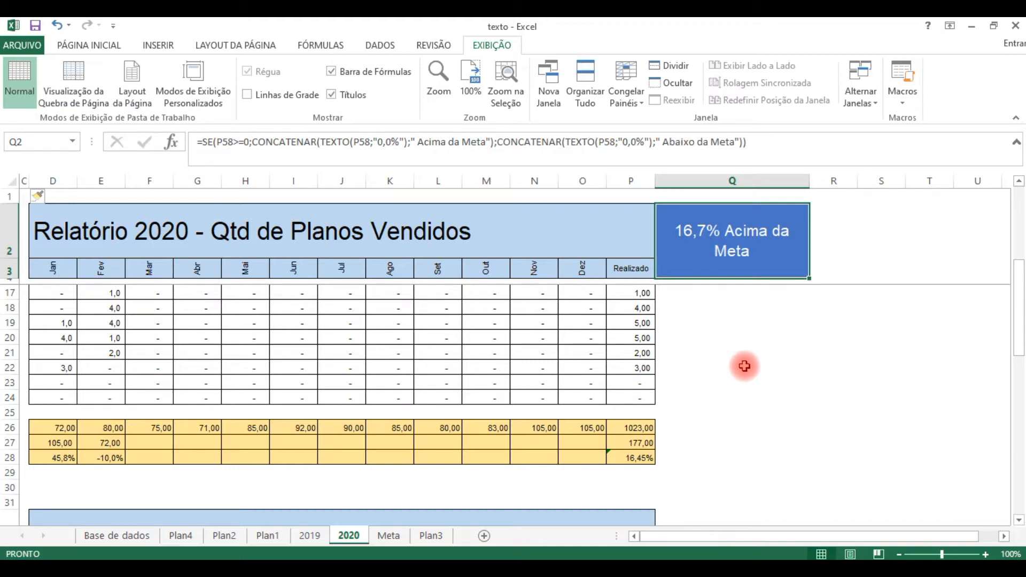
left_click(326, 137)
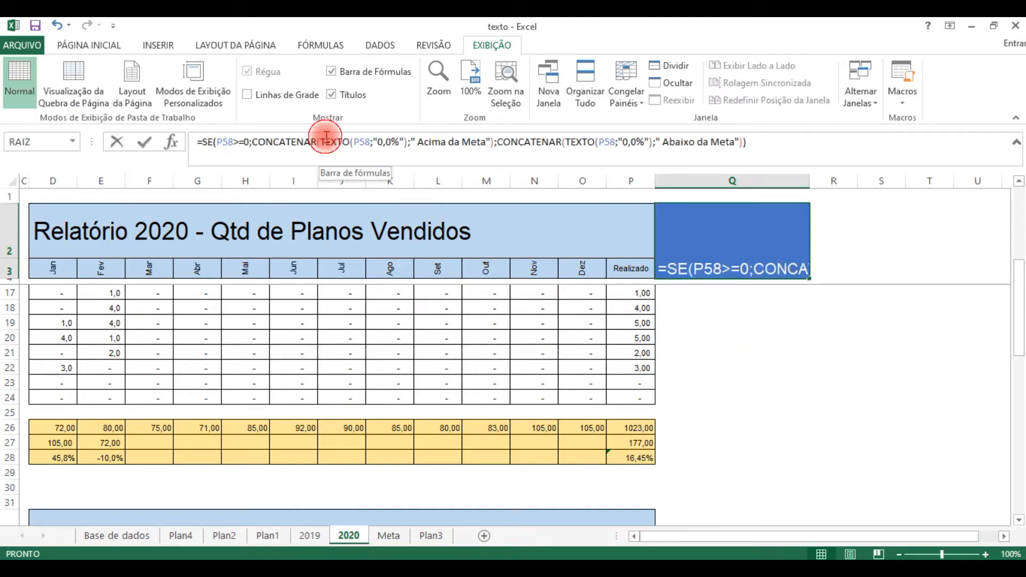
left_click_drag(326, 137, 354, 142)
left_click_drag(203, 143, 747, 154)
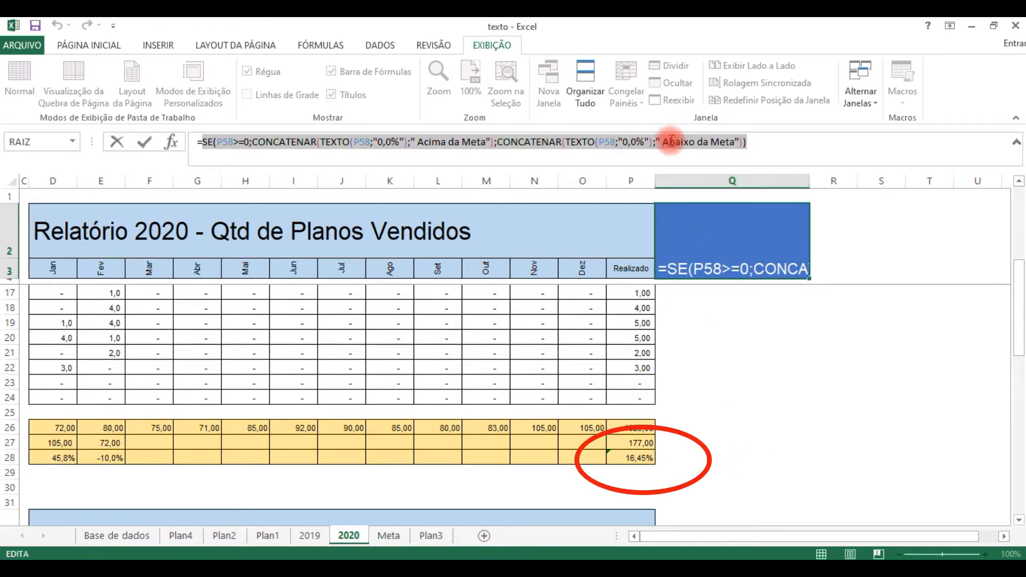
key("Escape")
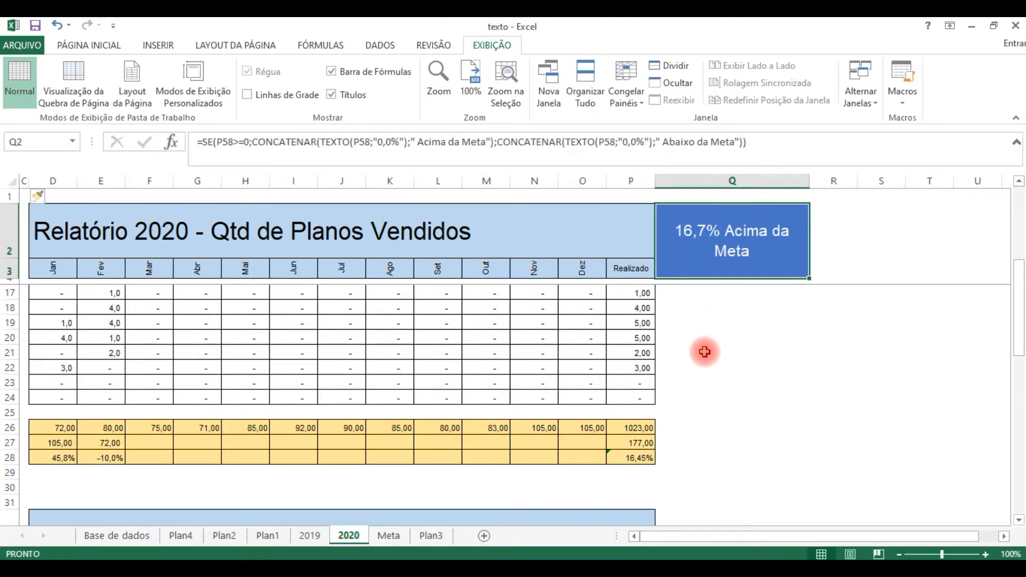
Copy P28 from the 2020 sheet into cell A1 of a new worksheet, pasting it as a value only.
left_click(649, 457)
key("ctrl+c")
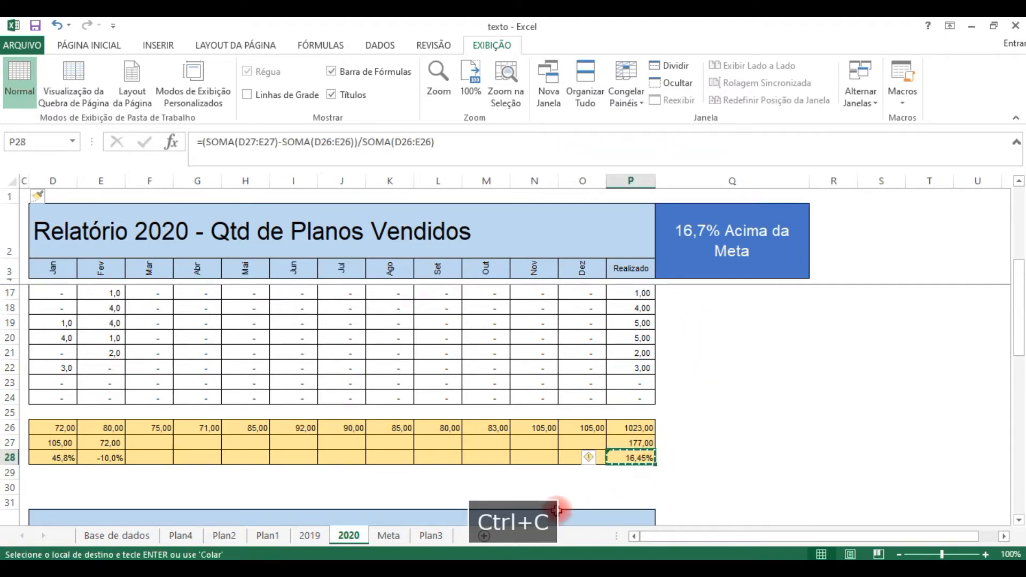
left_click(485, 536)
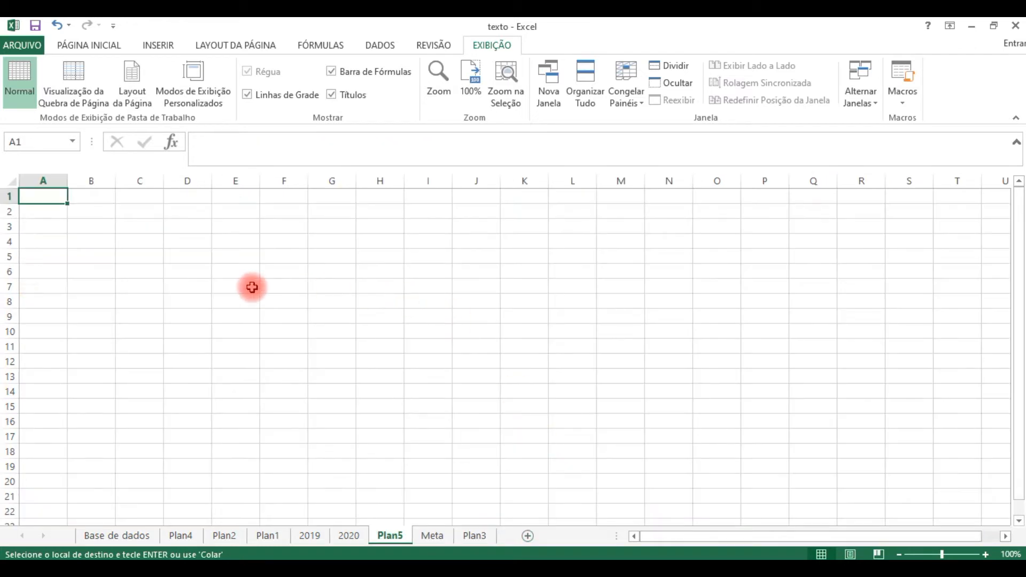
key("ctrl+v")
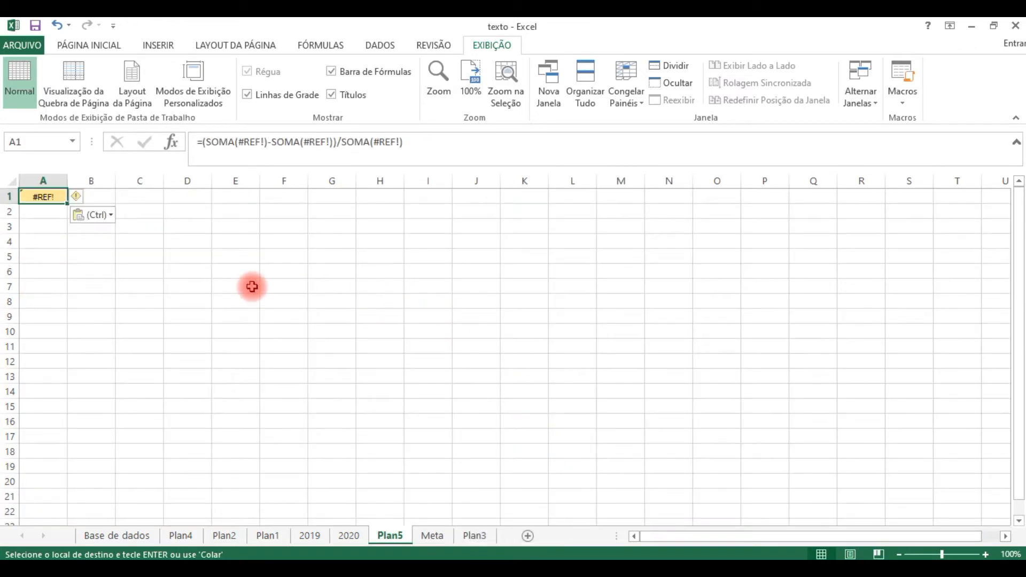
left_click(112, 68)
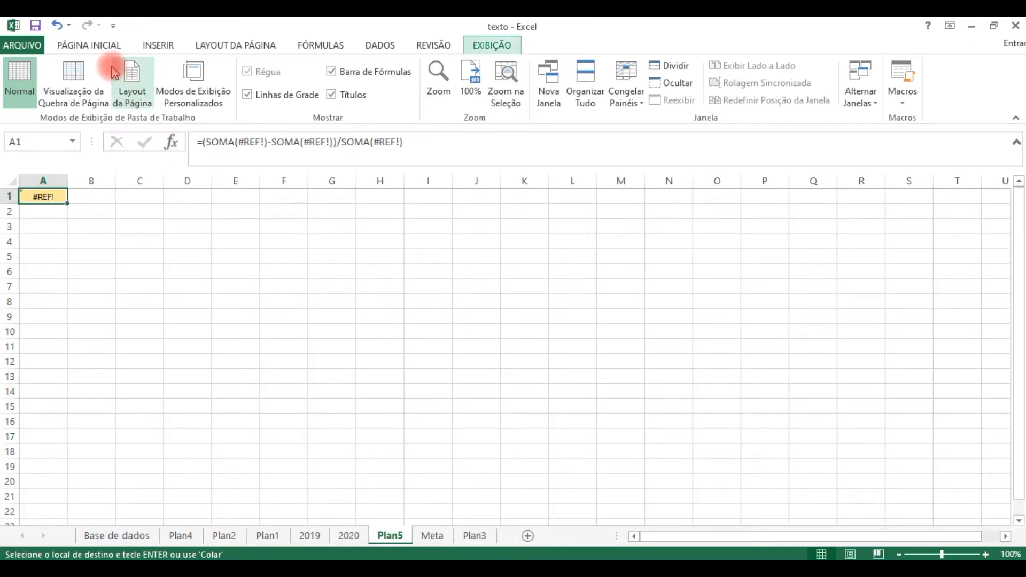
key("alt+c")
key("v")
key("v")
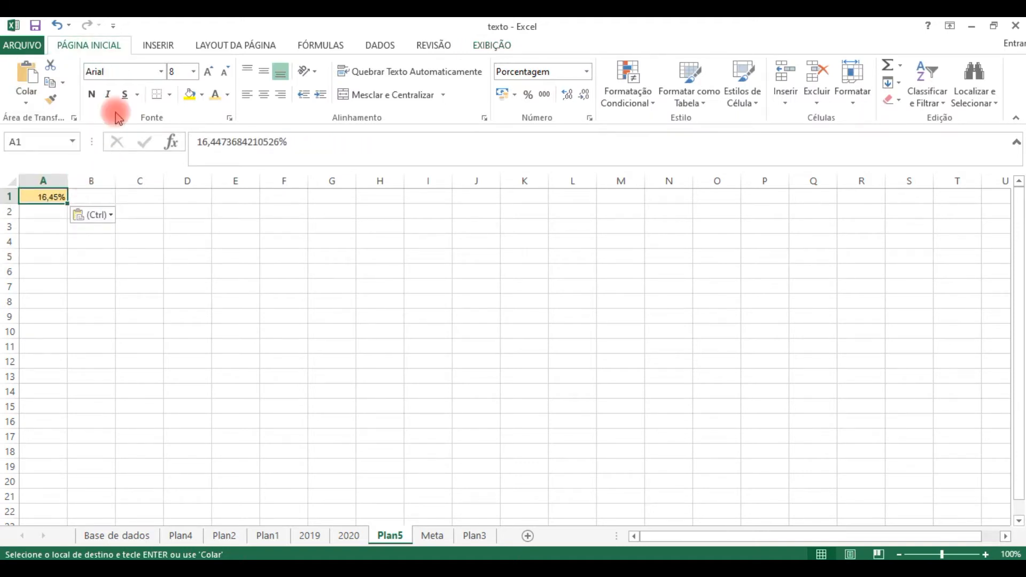
Set the font size of cell A1 to 24 and widen column B to make room for text.
left_click(193, 71)
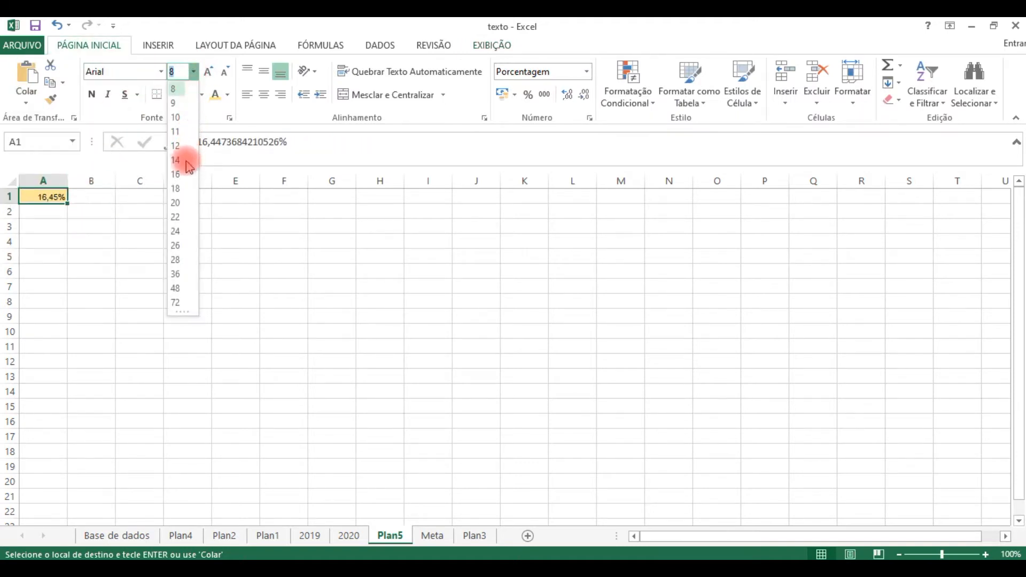
left_click(183, 231)
left_click(282, 301)
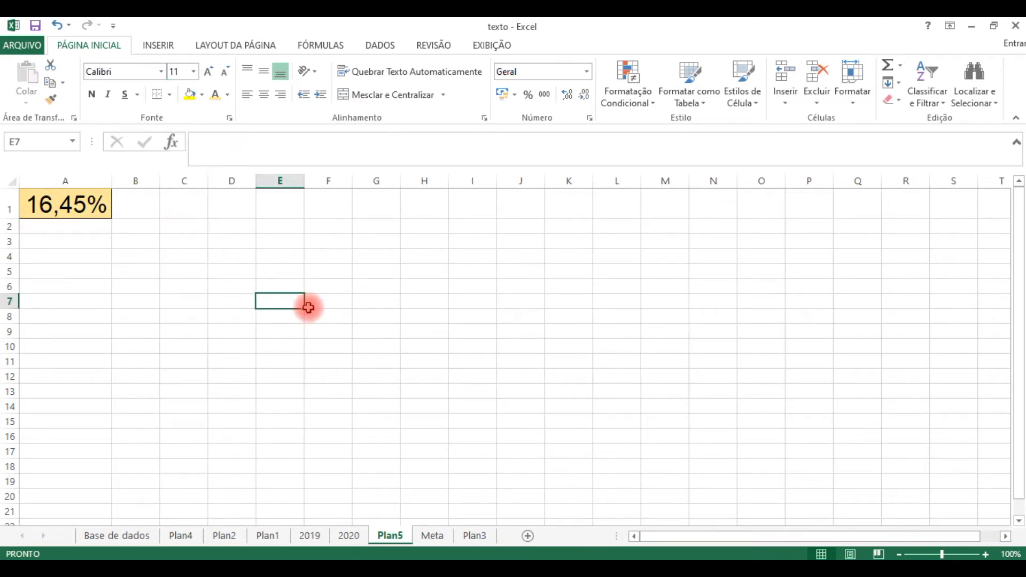
left_click(114, 236)
left_click(71, 203)
left_click(135, 210)
left_click_drag(162, 183, 352, 199)
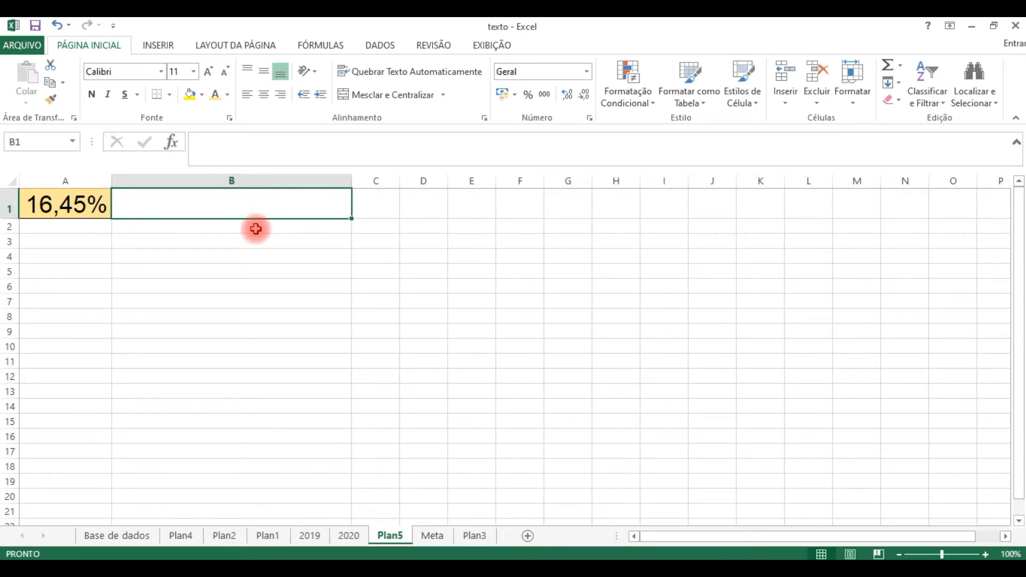
Copy the percentage in A1 to A2 and make the copy negative.
key("Left")
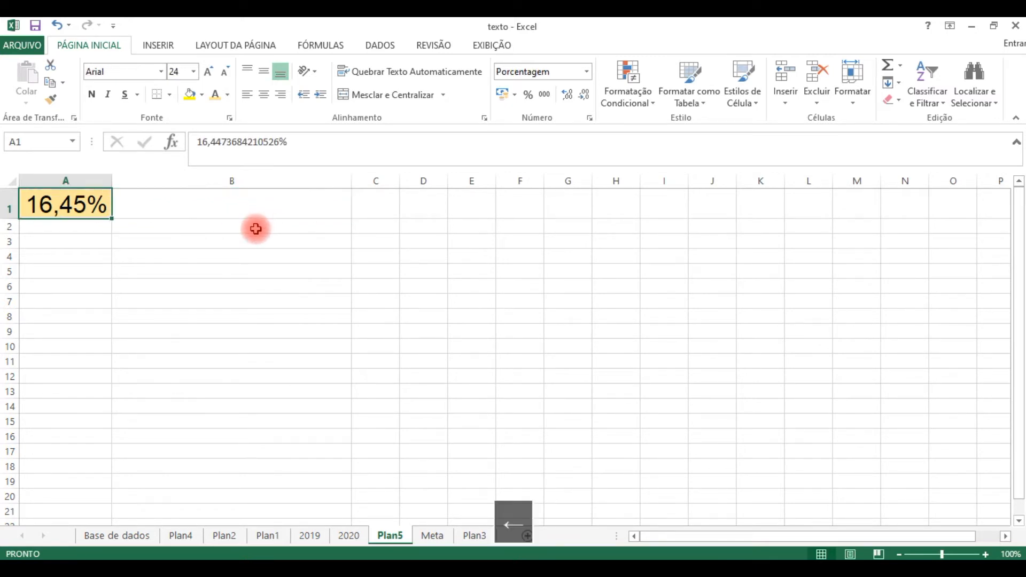
key("ctrl+c")
key("Down")
key("ctrl+v")
key("F2")
key("Left")
key("Left")
key("Left")
key("Left")
key("Left")
key("Left")
key("Left")
key("Left")
key("Left")
key("Left")
key("Left")
key("Left")
key("Left")
key("Left")
key("Left")
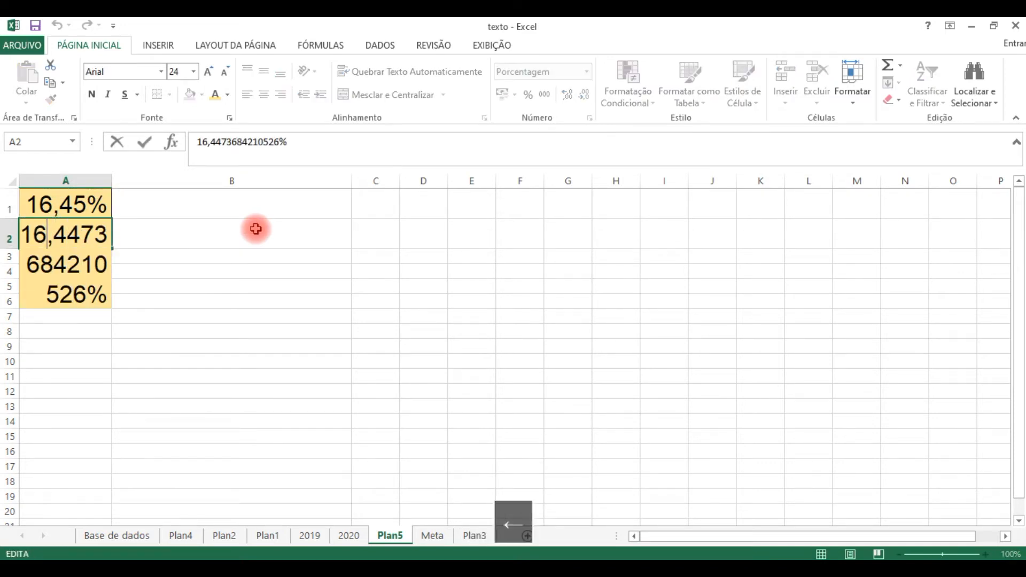
type("-")
key("Return")
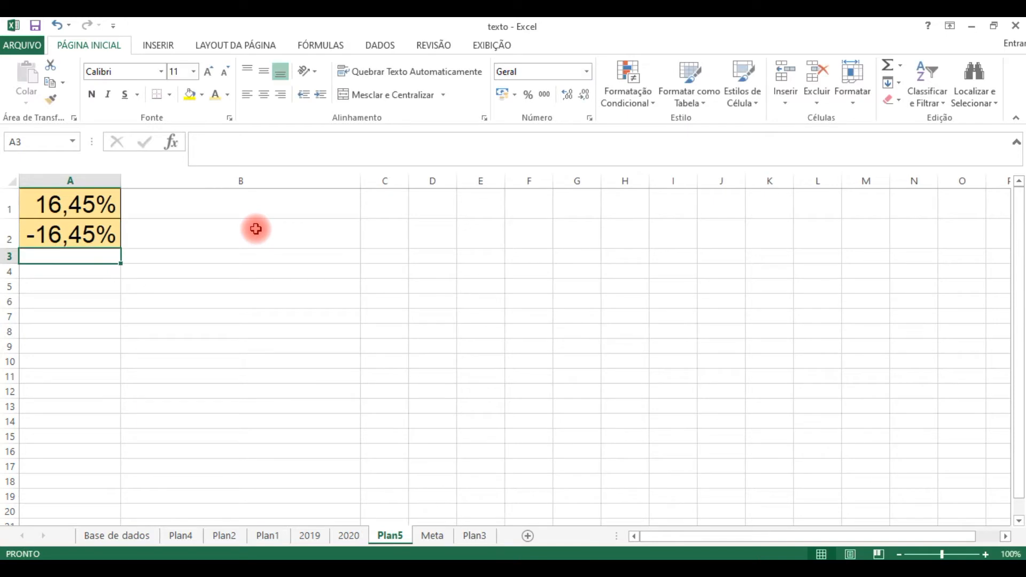
Enter the formula =CONCATENAR(A1;"Acima da Meta") in cell B1.
key("Up")
key("Right")
key("Up")
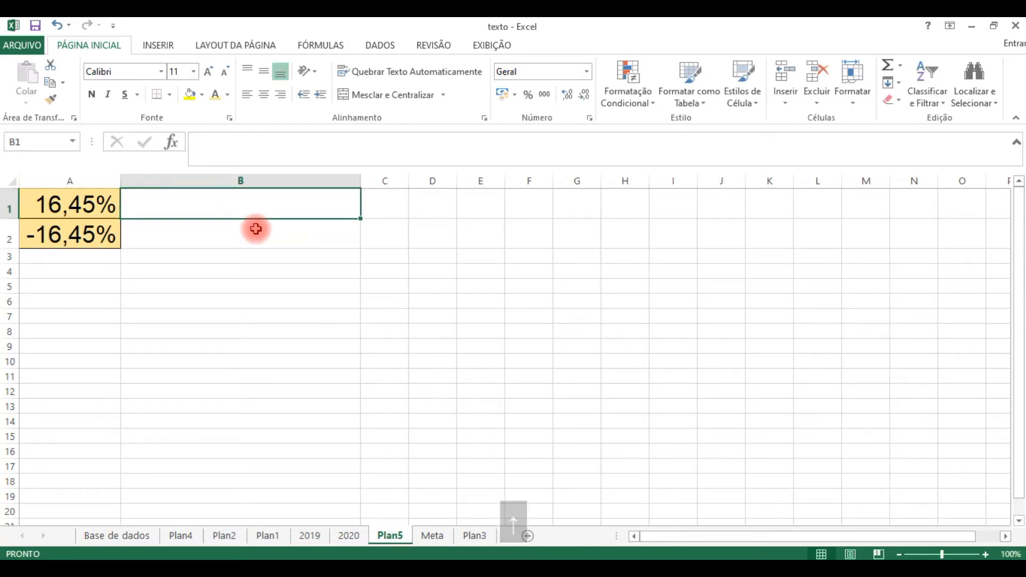
type("=con")
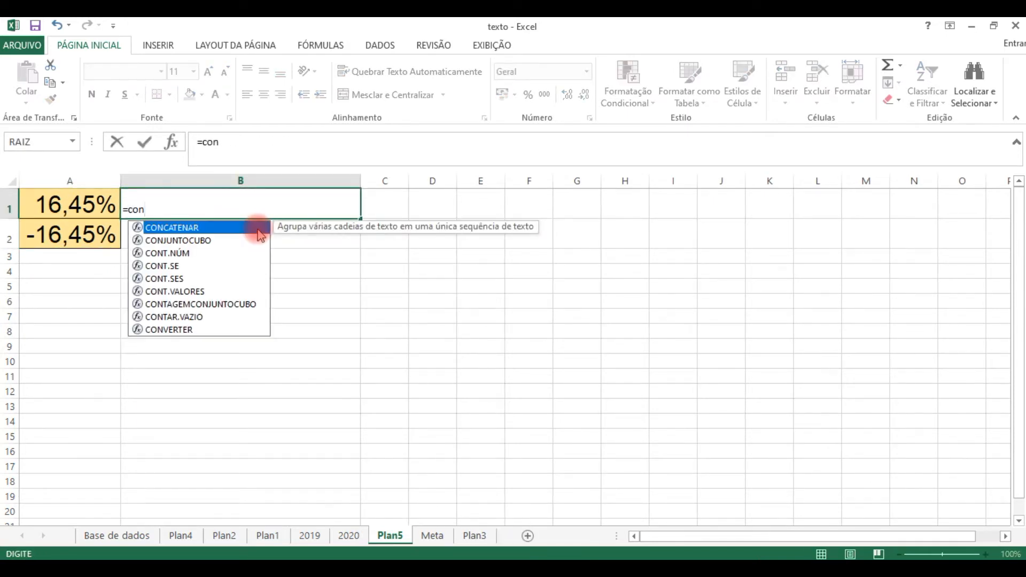
key("Tab")
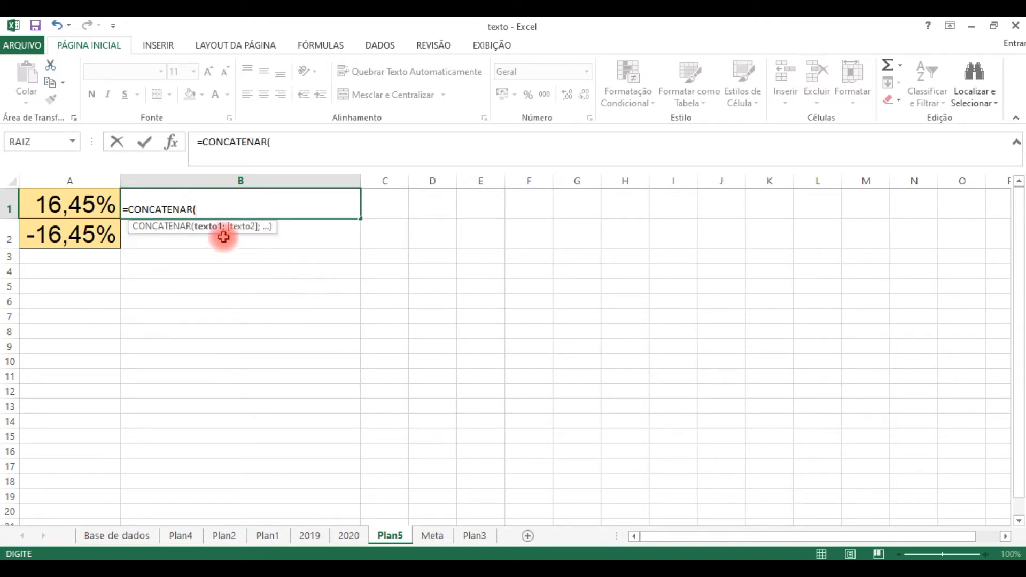
left_click_drag(224, 232, 520, 248)
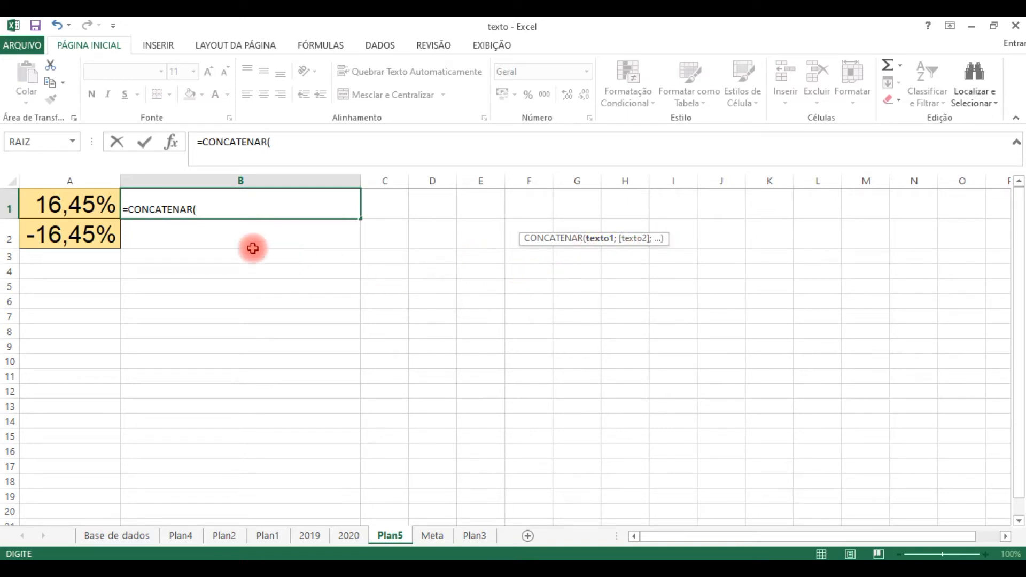
left_click(92, 202)
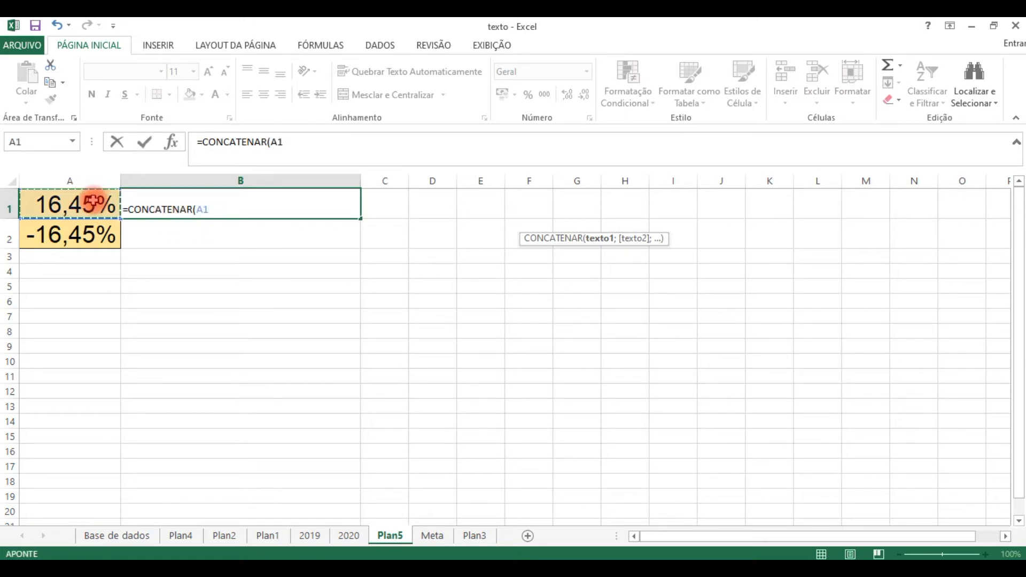
type(";")
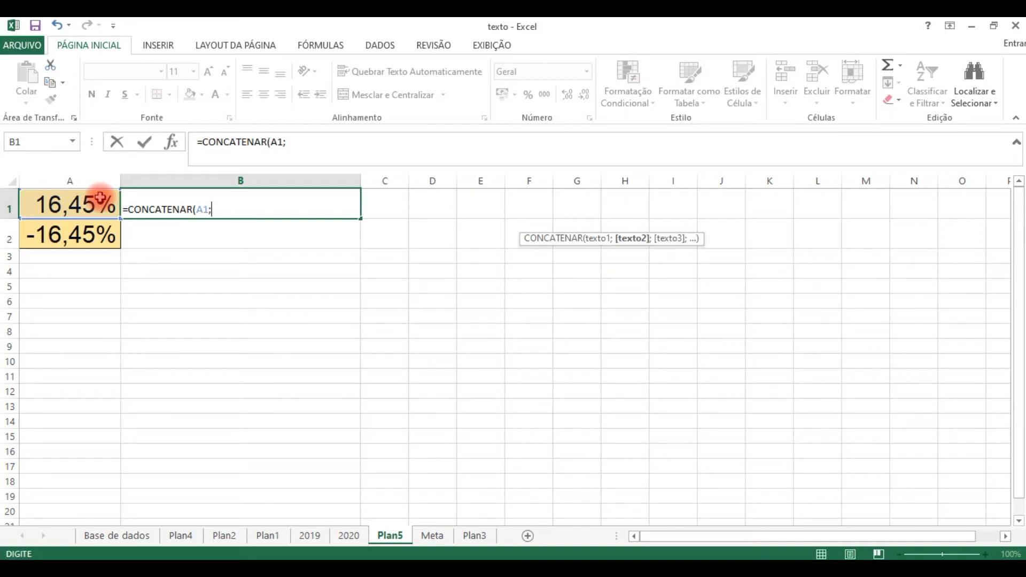
type("\"Acima da Meta")
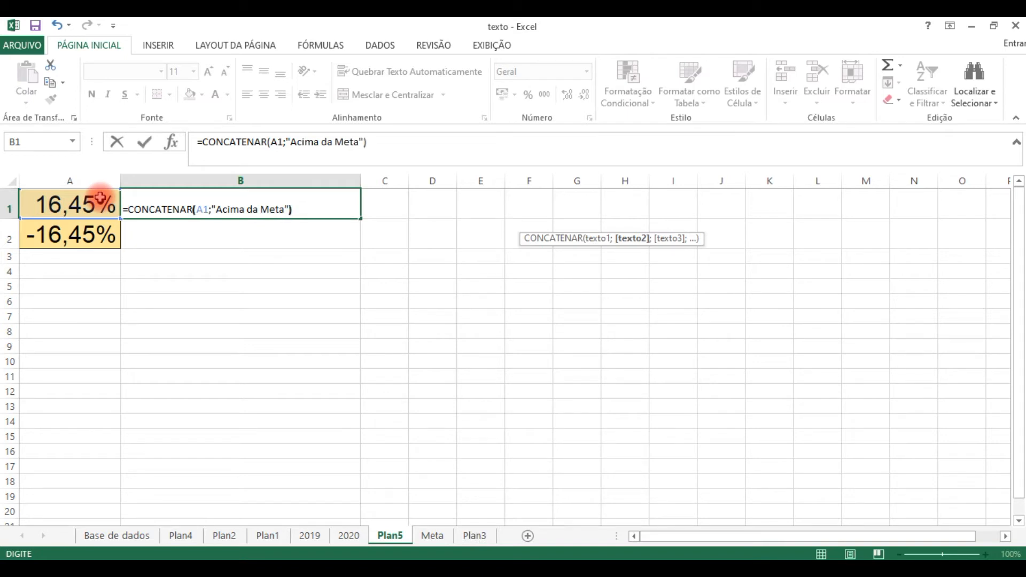
type("\")")
key("Return")
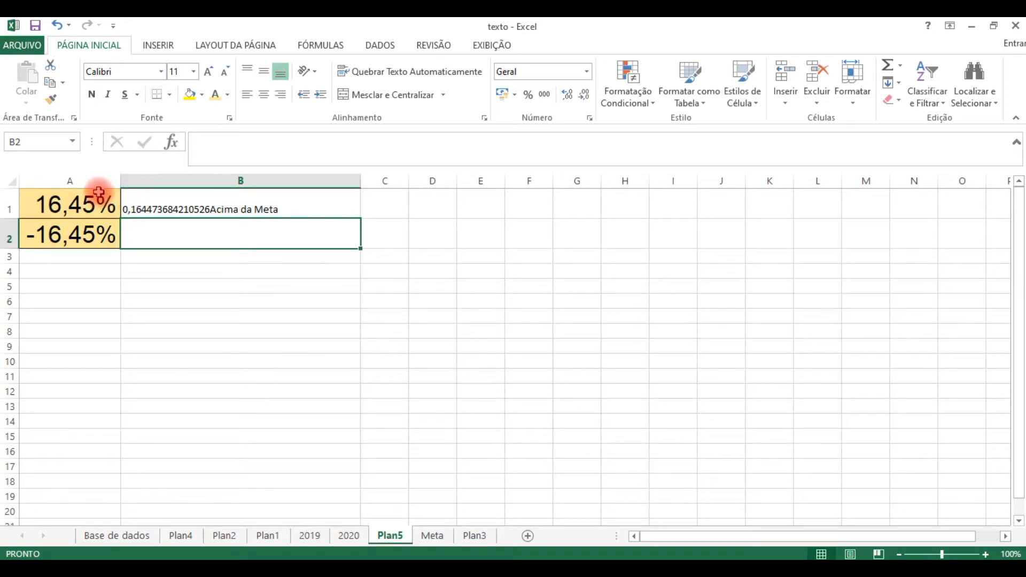
Insert a space before "Acima da Meta" inside the quotes of the formula in B1.
left_click(85, 205)
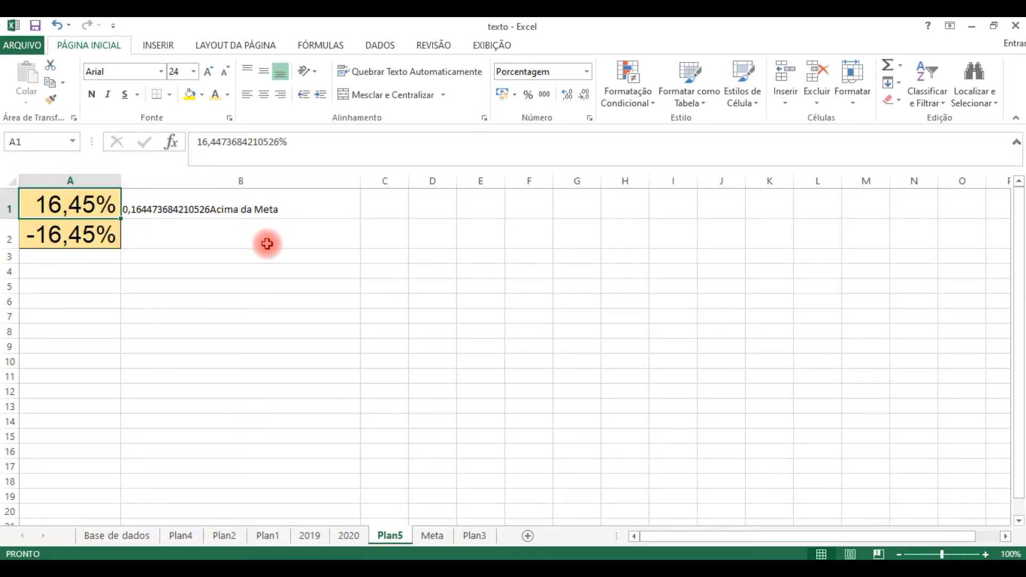
left_click(226, 211)
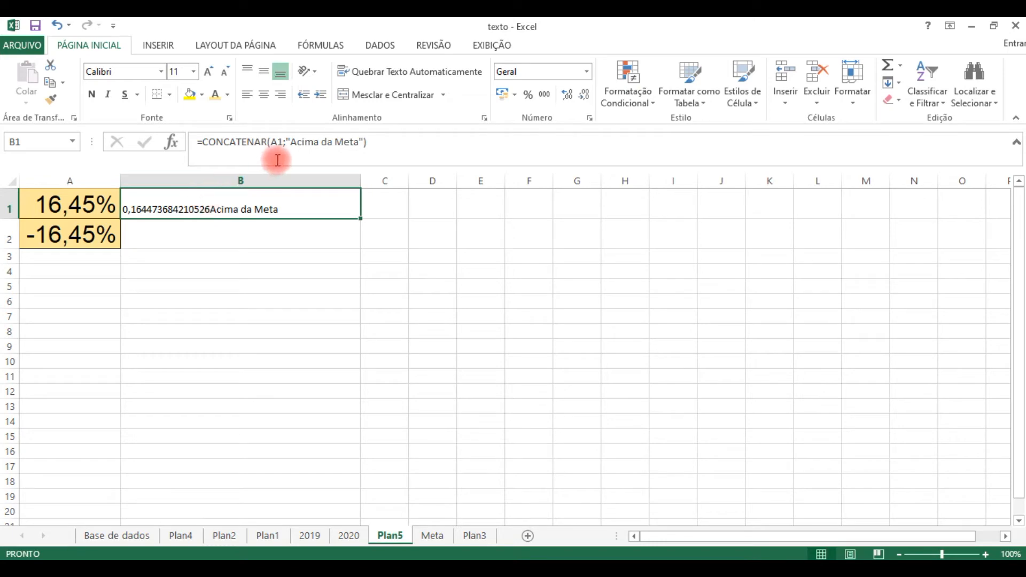
left_click(293, 138)
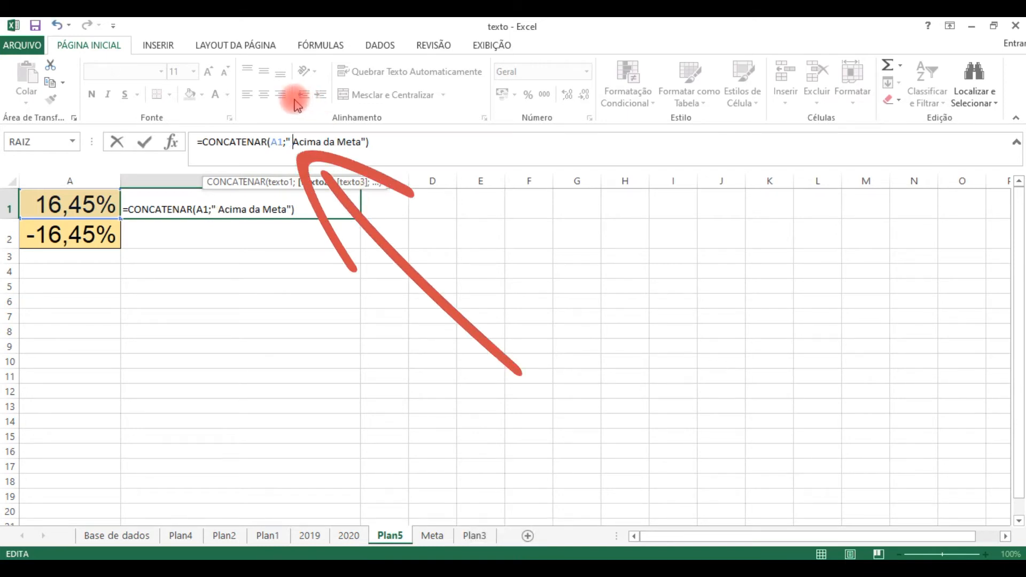
key("Return")
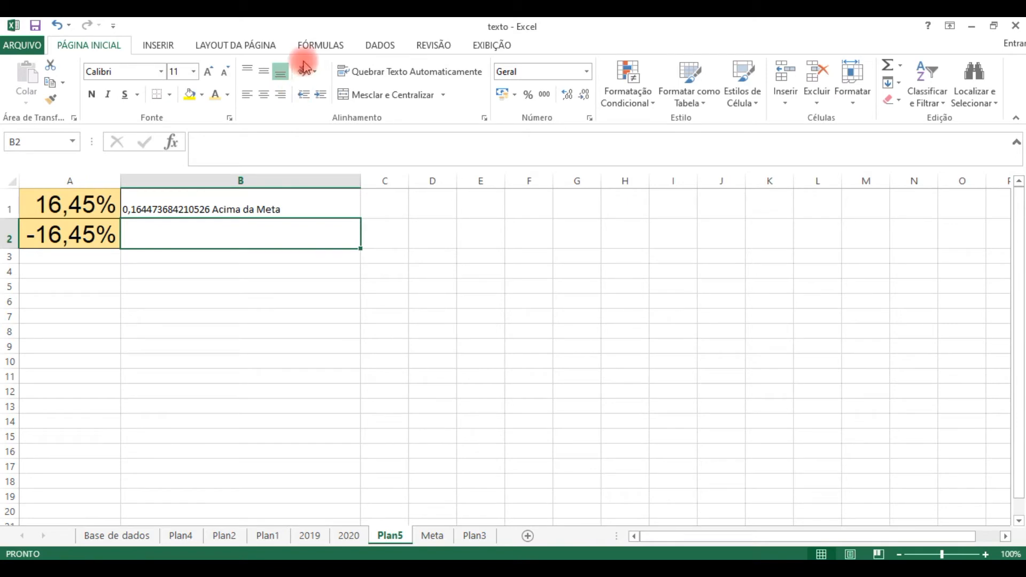
Examine the CONCATENAR formula in B1 and the way it joins the percentage with the text.
scroll(152, 256, "up", 2)
scroll(151, 255, "up", 4)
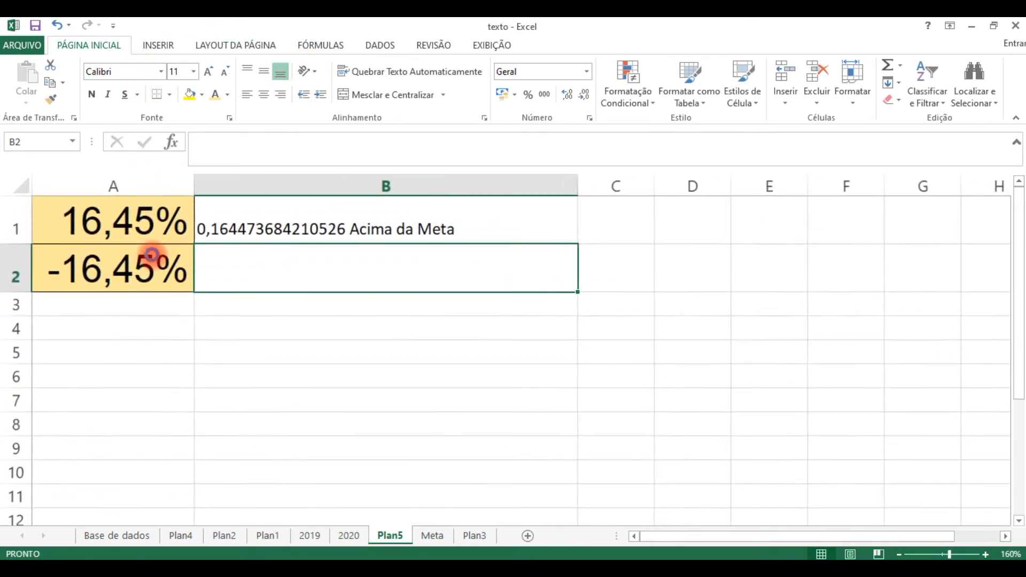
left_click(441, 225)
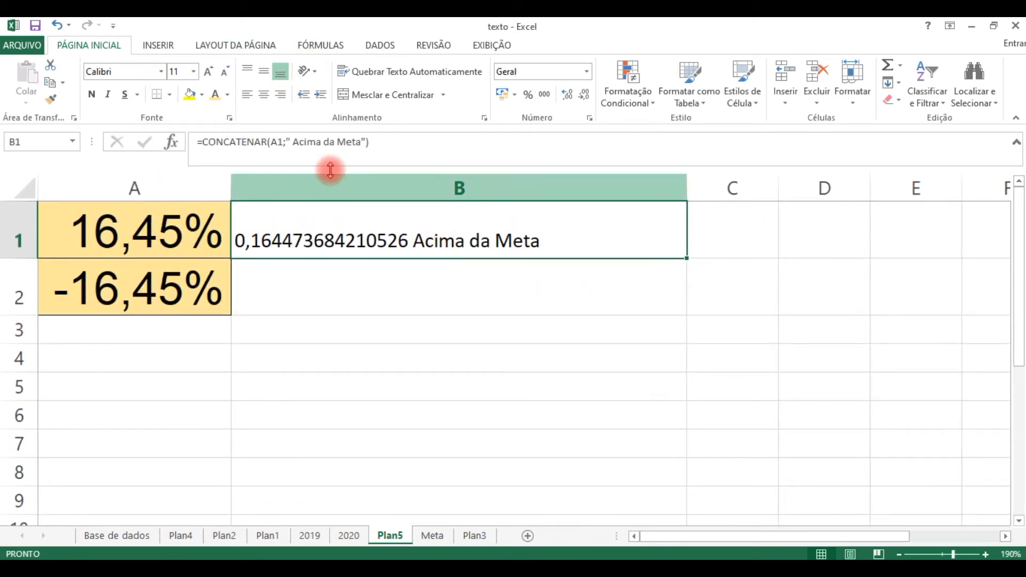
left_click(293, 141)
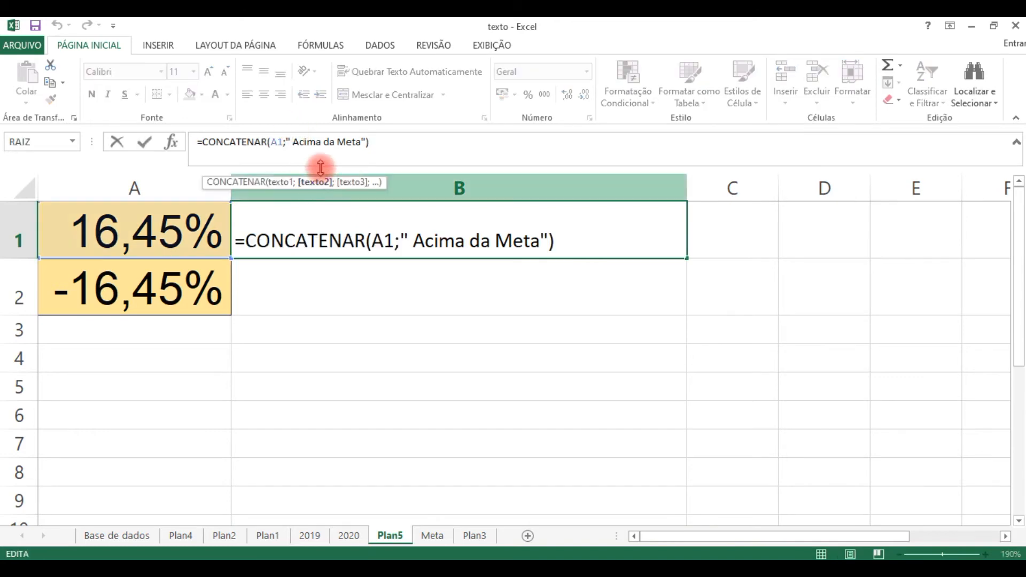
left_click(419, 246)
left_click(408, 242)
key("Return")
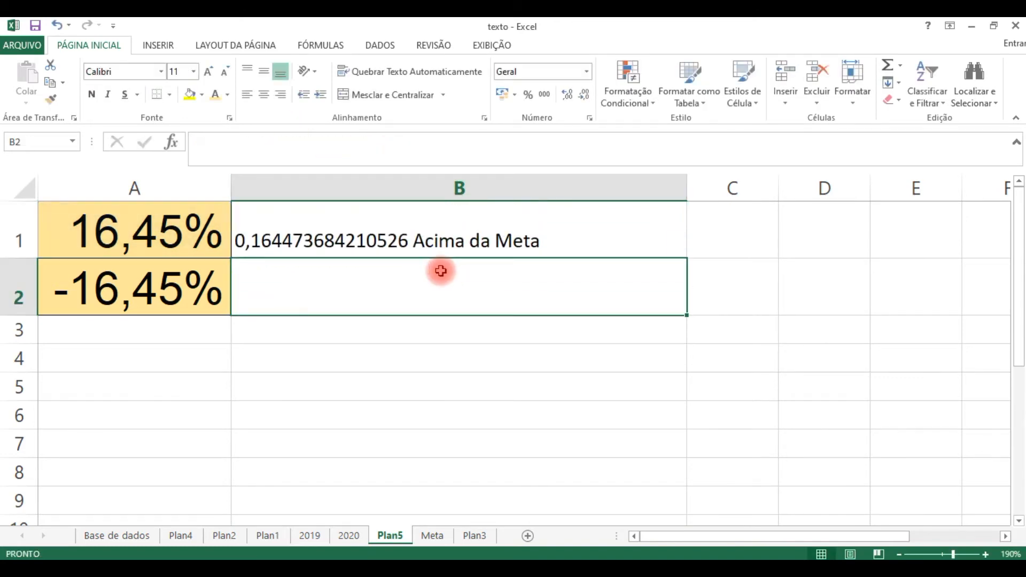
left_click(412, 240)
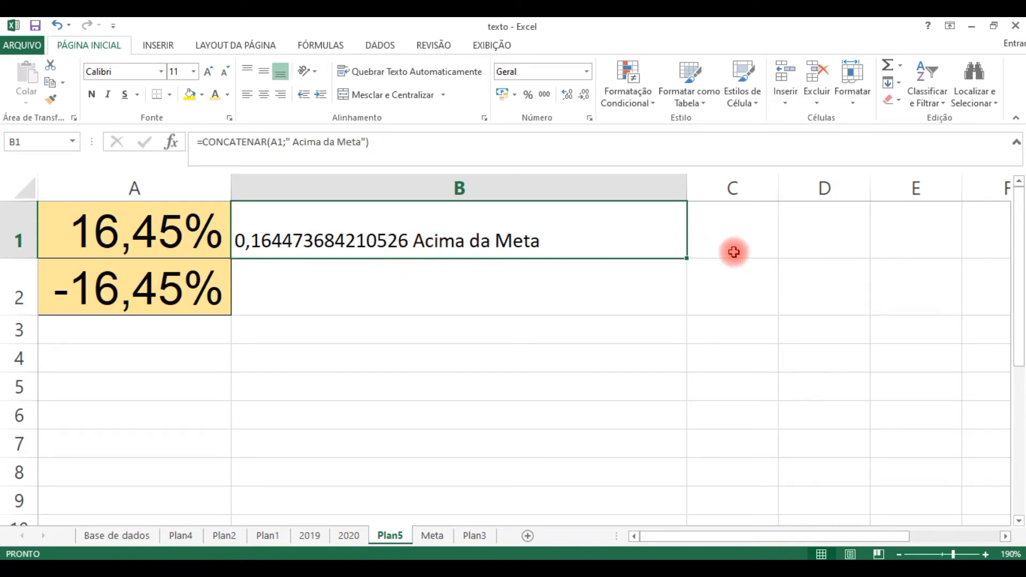
Enter the formula =TEXTO(A1;"0,00%") in cell C1.
left_click(764, 232)
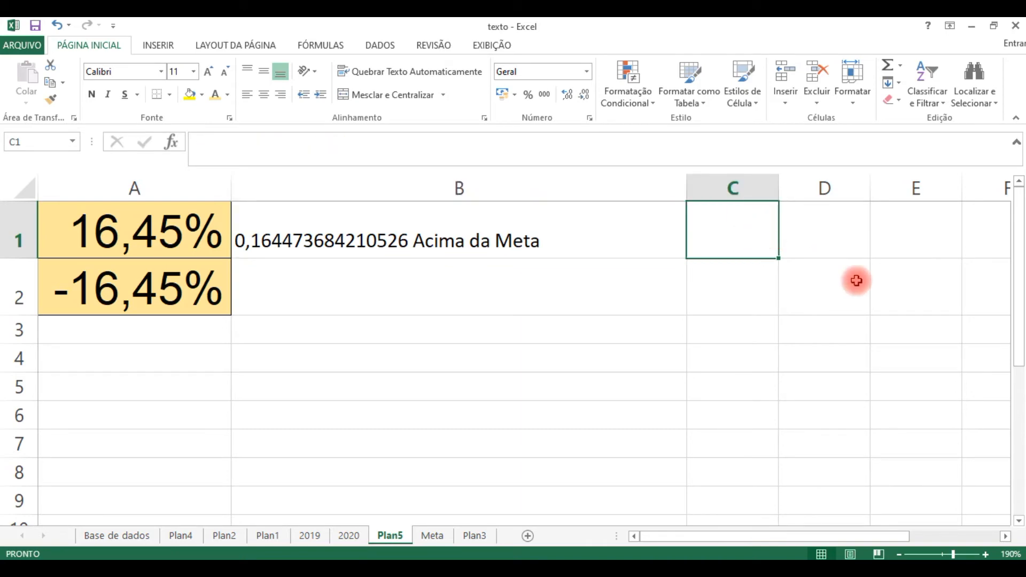
type("=tex")
key("Tab")
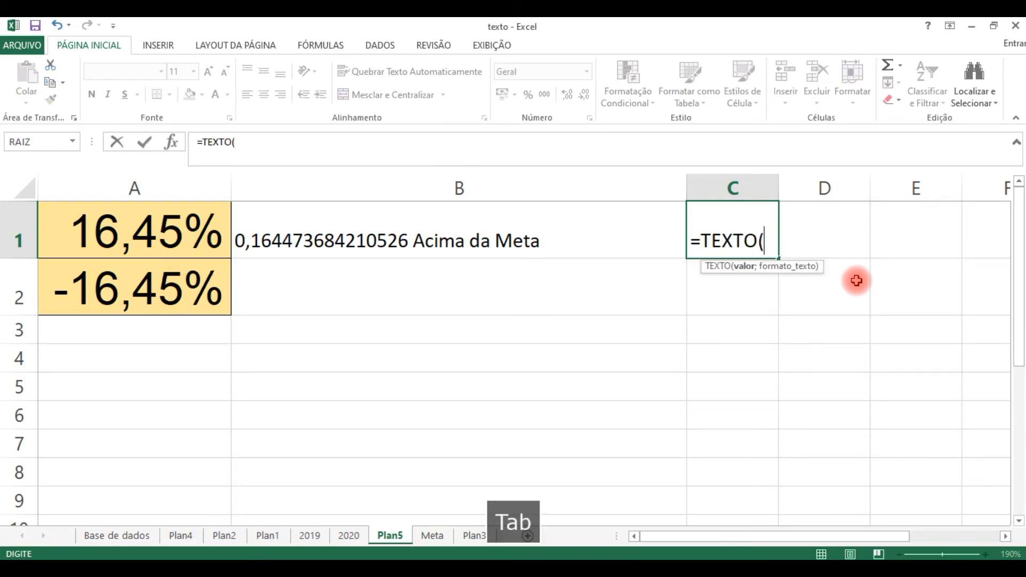
left_click(110, 230)
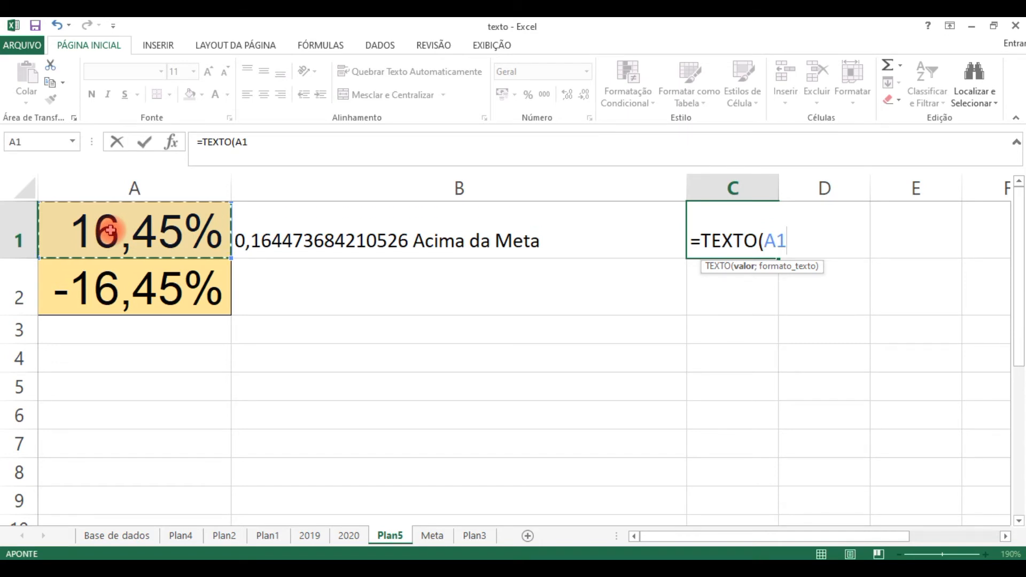
type(";\"0,00%\")")
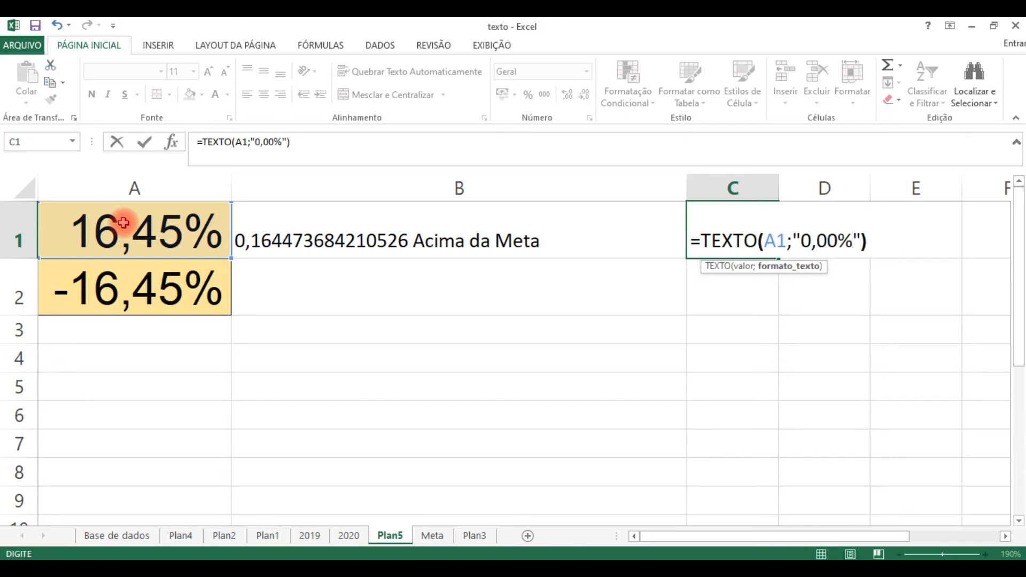
key("Return")
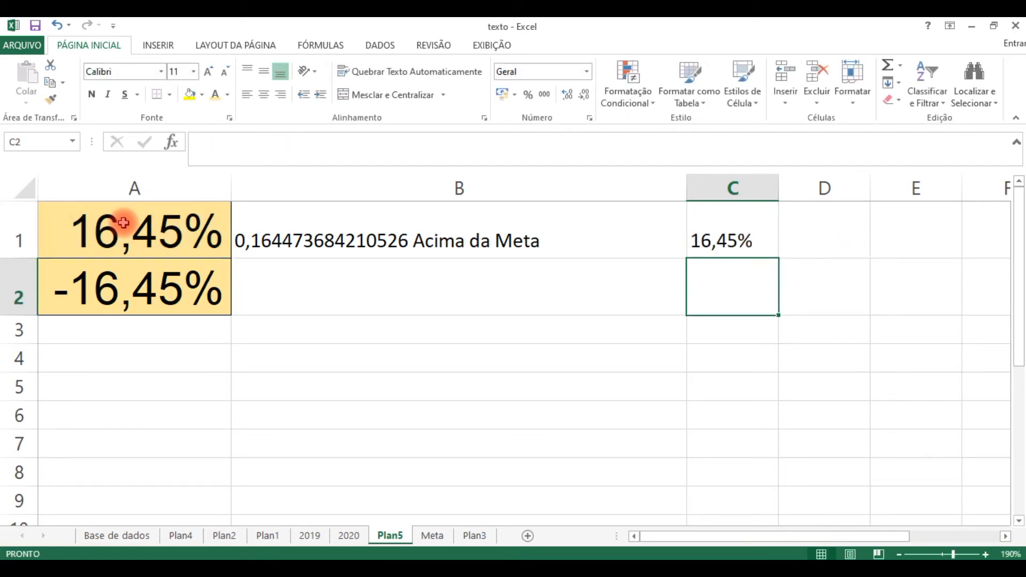
Compare the A1 argument of the TEXTO formula in C1 with that of the CONCATENAR formula in B1.
left_click(707, 244)
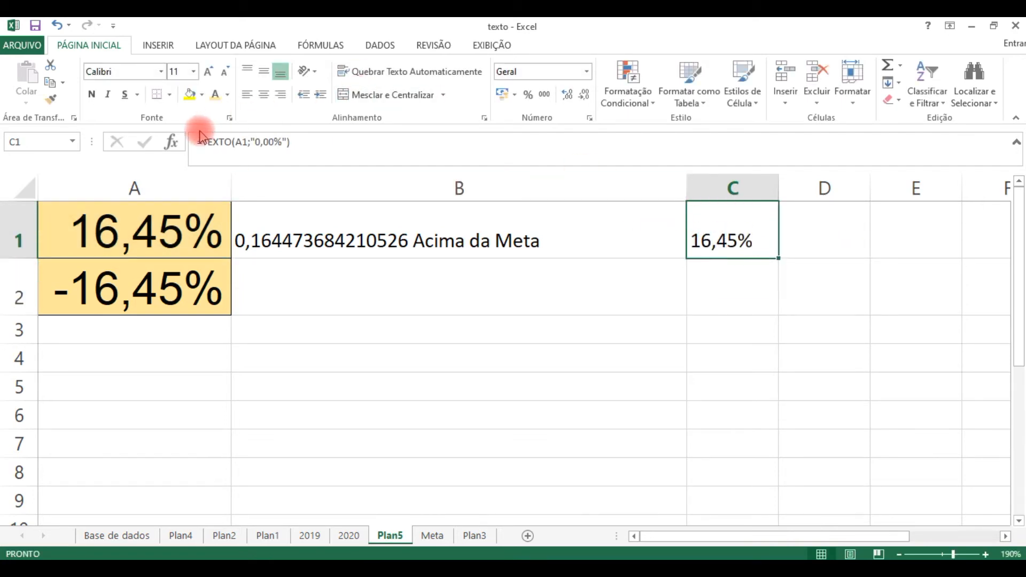
left_click(306, 235)
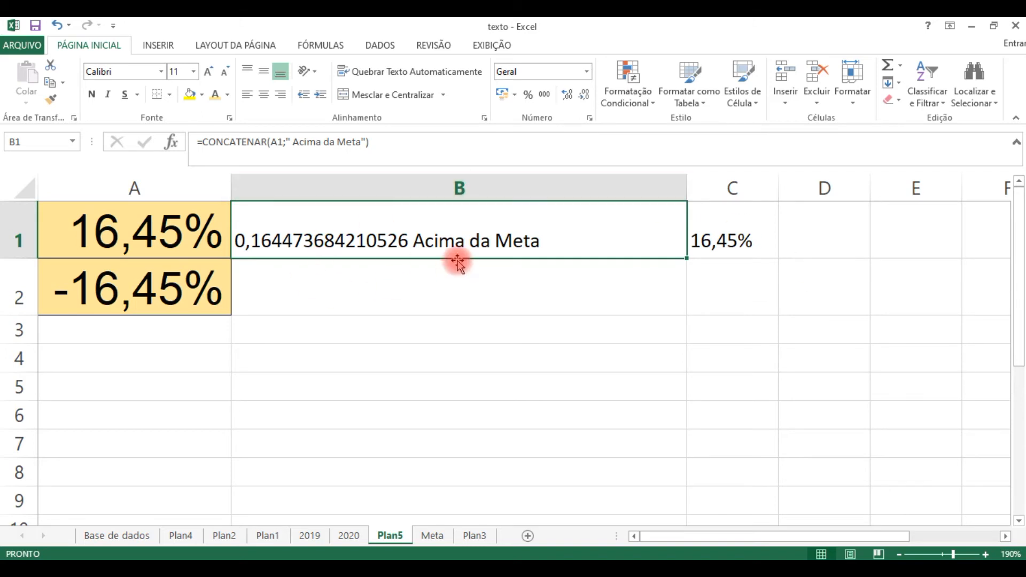
left_click(724, 240)
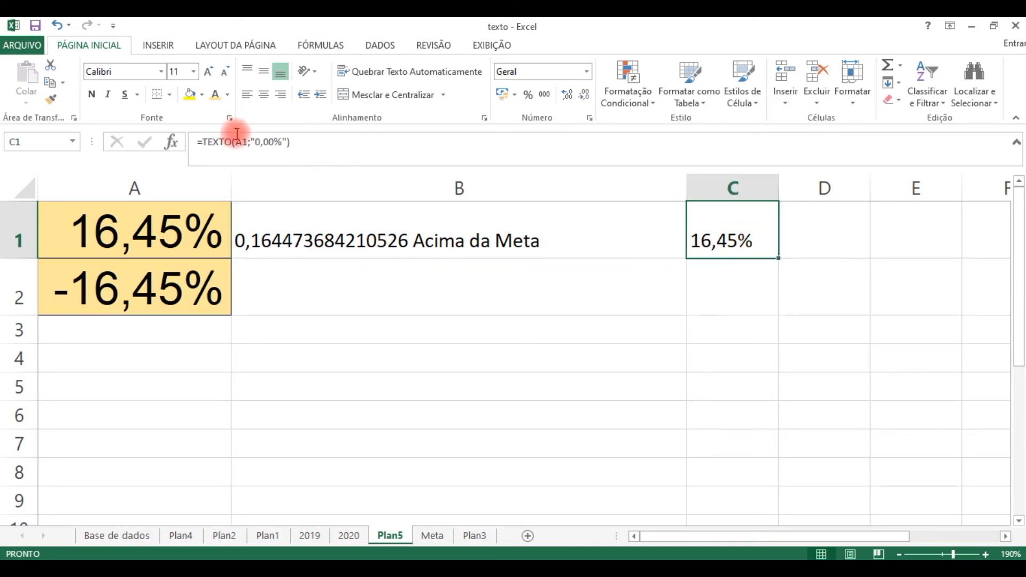
left_click_drag(246, 140, 236, 142)
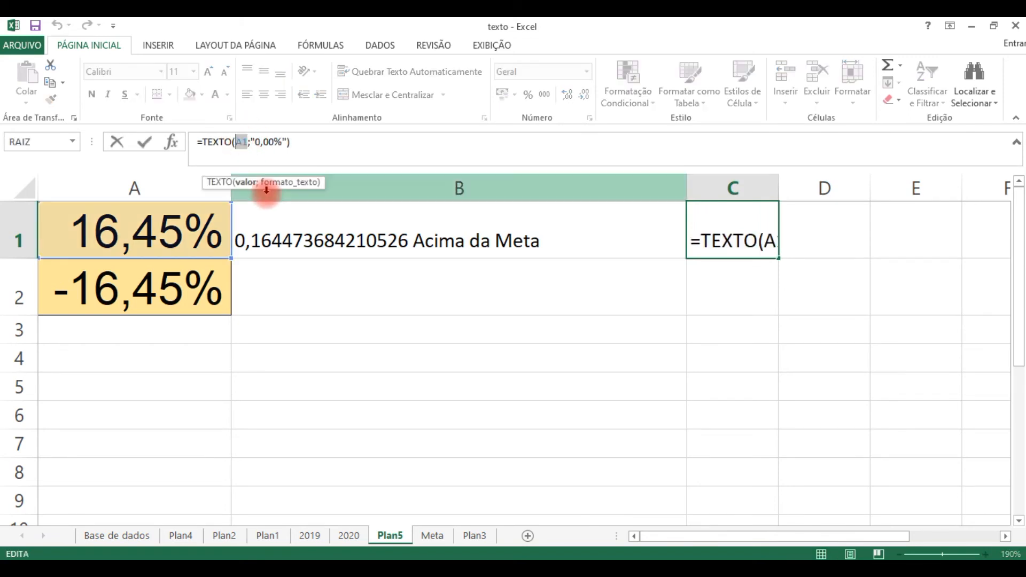
key("Escape")
left_click(321, 229)
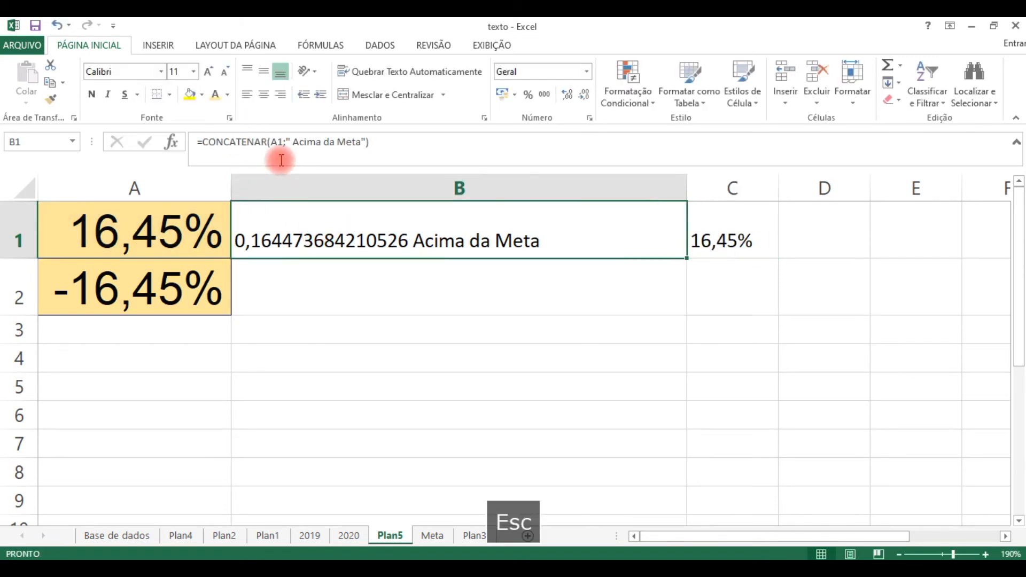
left_click(281, 143)
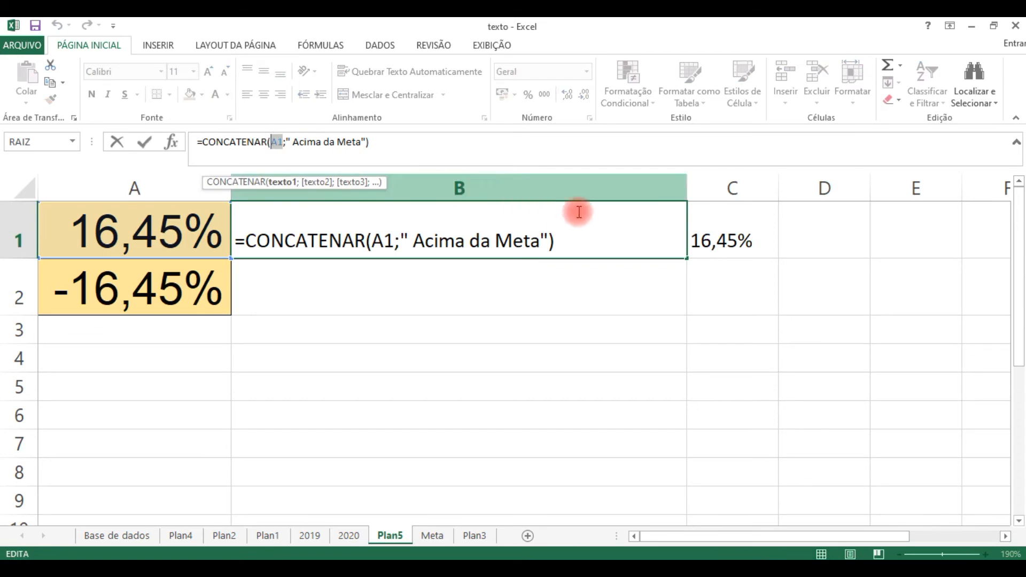
key("Escape")
Replace the A1 argument of B1's CONCATENAR formula with TEXTO(A1;"0,00%") copied from the formula in C1.
left_click(707, 242)
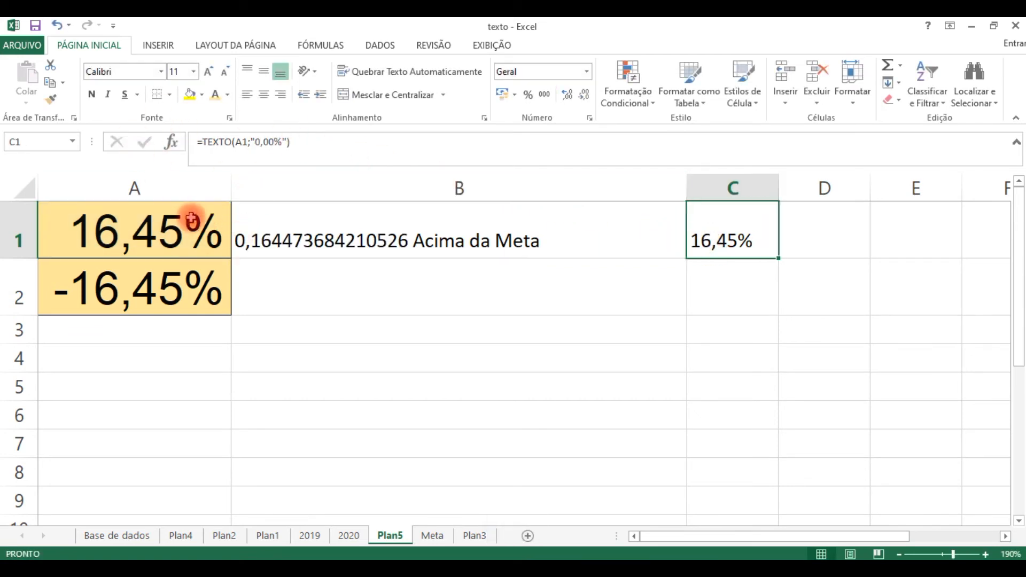
left_click_drag(321, 143, 203, 143)
key("ctrl+c")
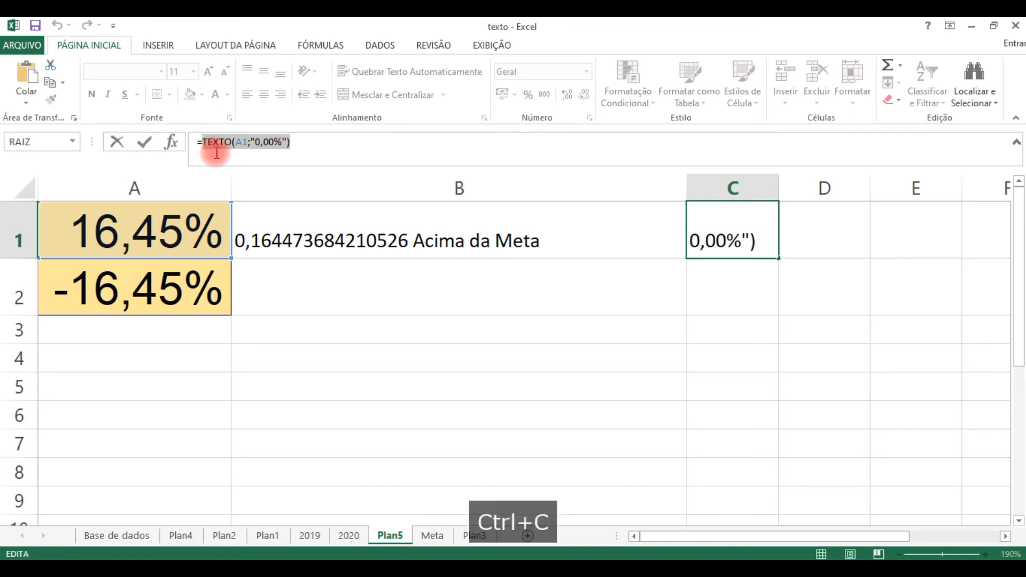
key("Escape")
left_click(272, 238)
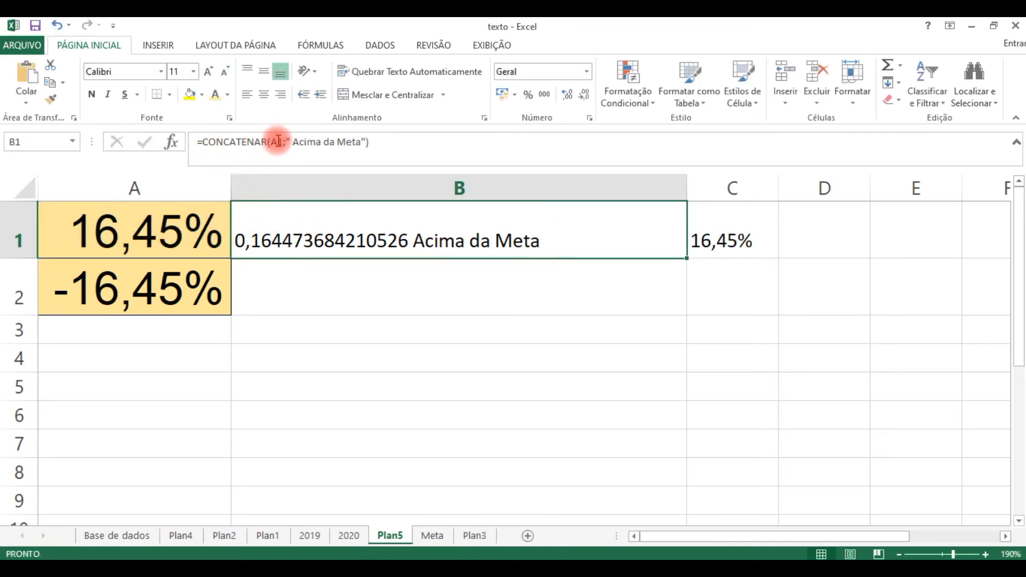
double_click(275, 142)
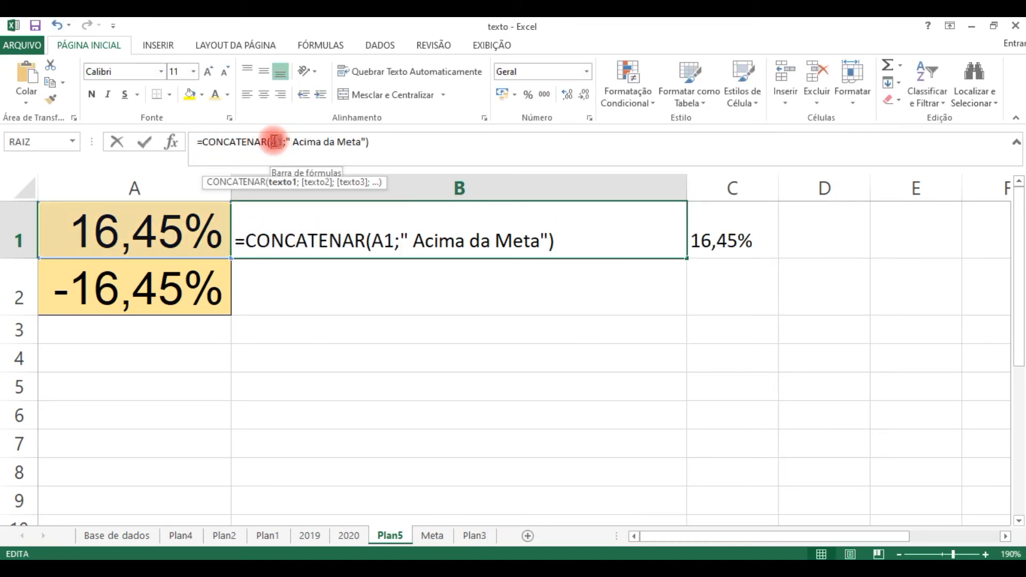
key("ctrl+v")
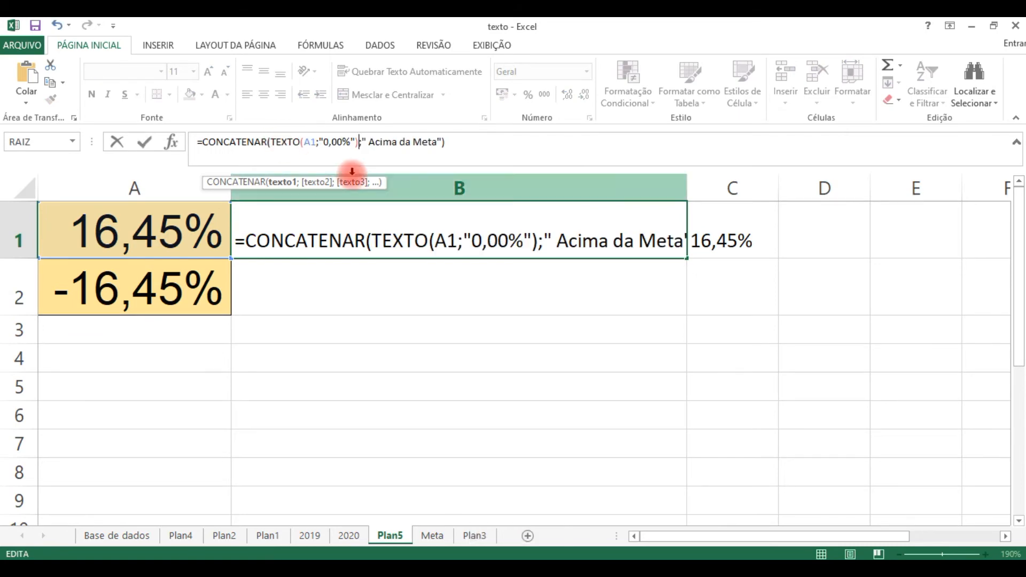
Finish the B1 formula with a single closing parenthesis and commit it as =CONCATENAR(TEXTO(A1;"0,00%");" Acima da Meta").
left_click(469, 144)
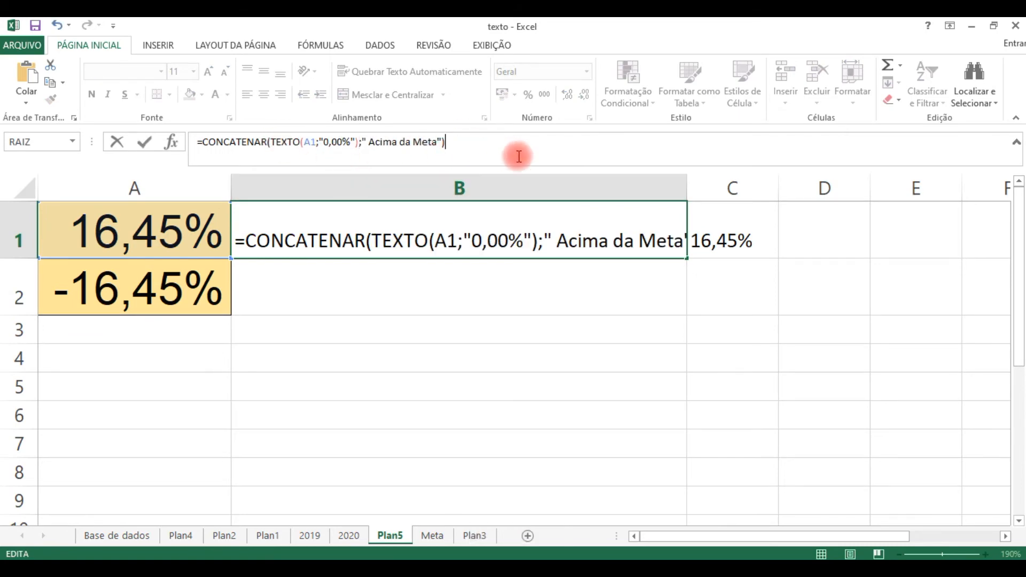
type(")")
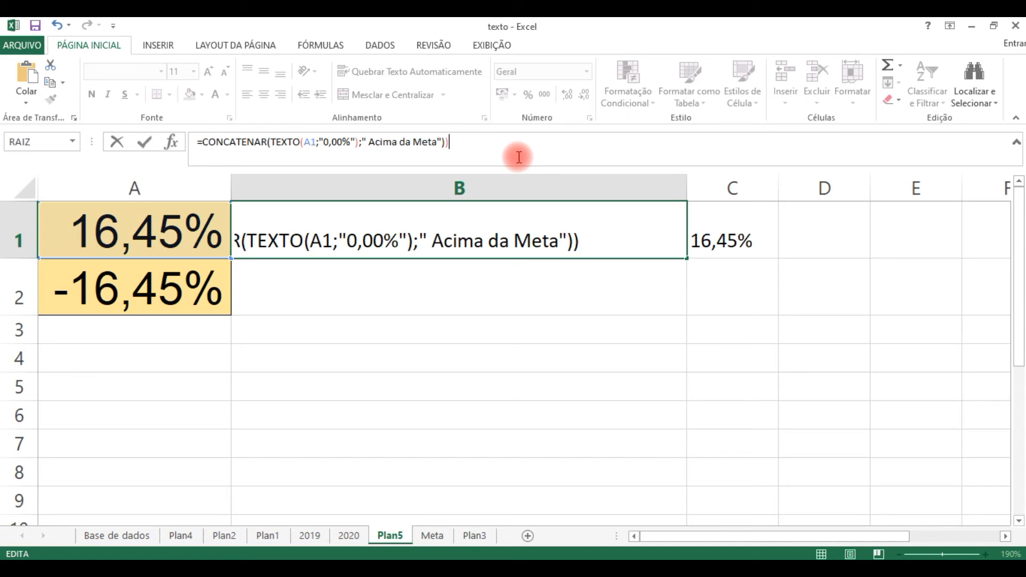
key("BackSpace")
type(")")
key("BackSpace")
key("BackSpace")
type(")")
key("Return")
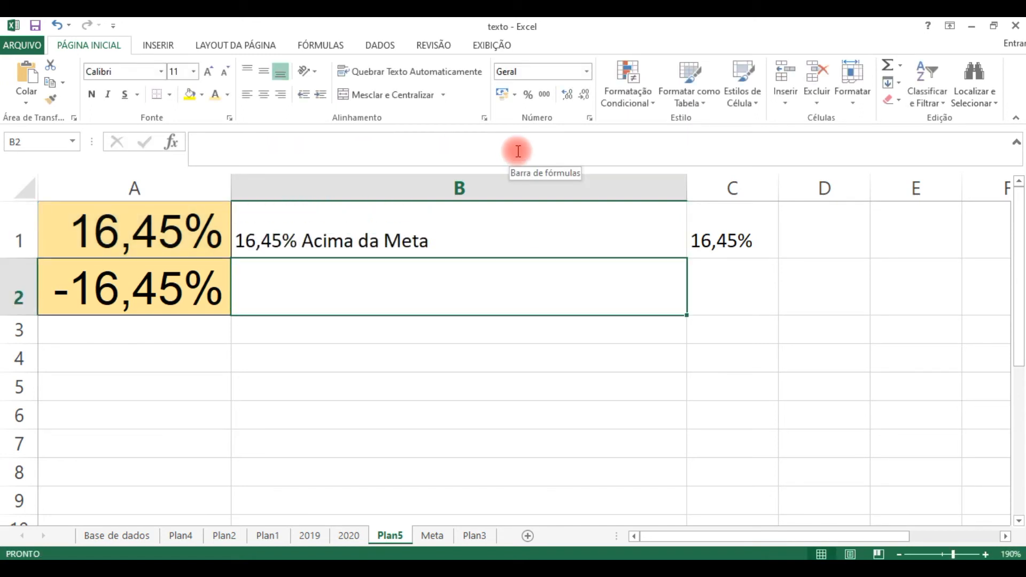
Review the TEXTO part, the "0,00%" format and the text argument of the formula in B1 without changing it.
left_click(404, 221)
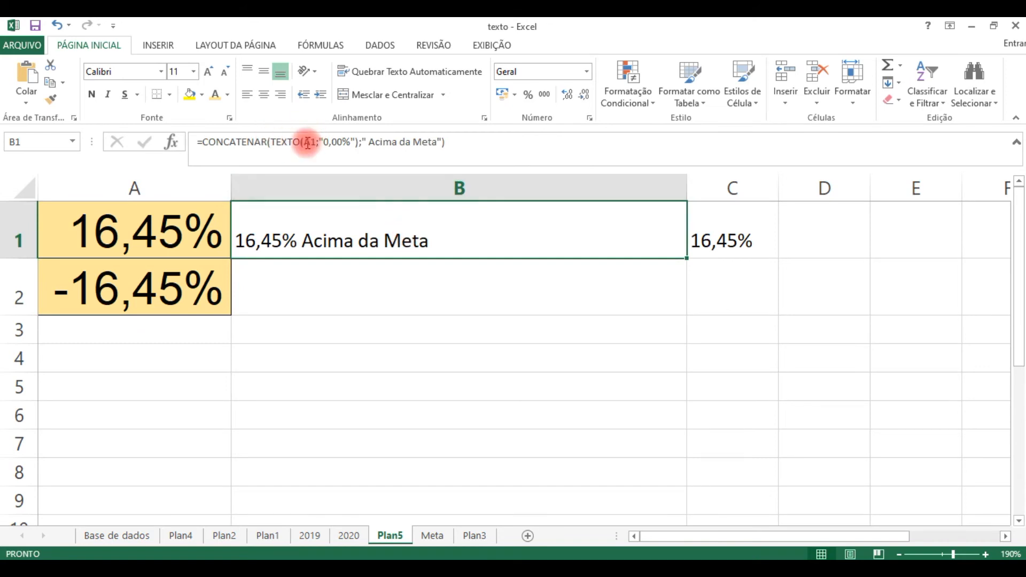
left_click(359, 140)
left_click_drag(359, 140, 271, 141)
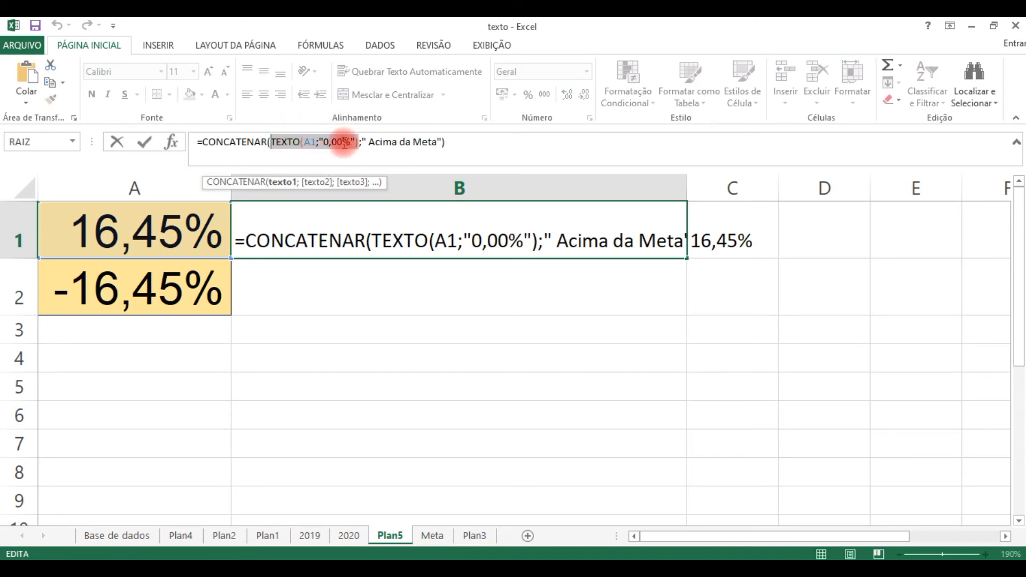
left_click_drag(351, 143, 319, 142)
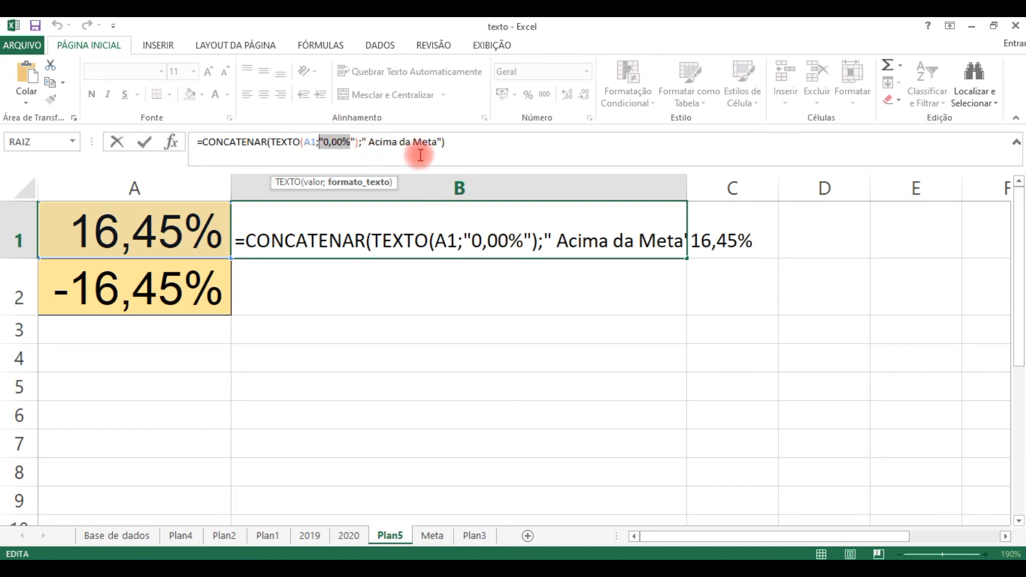
left_click_drag(368, 142, 452, 143)
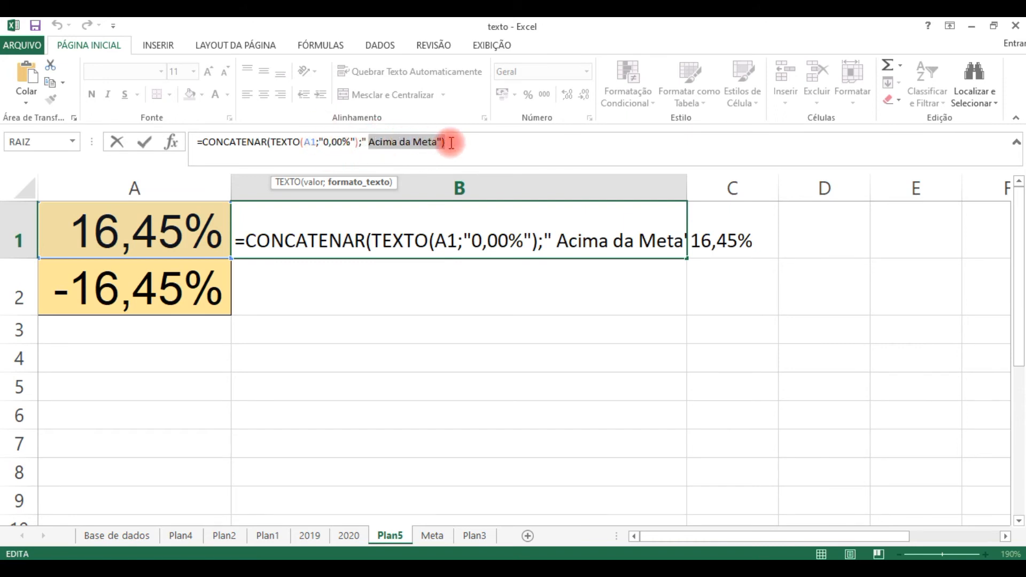
key("Escape")
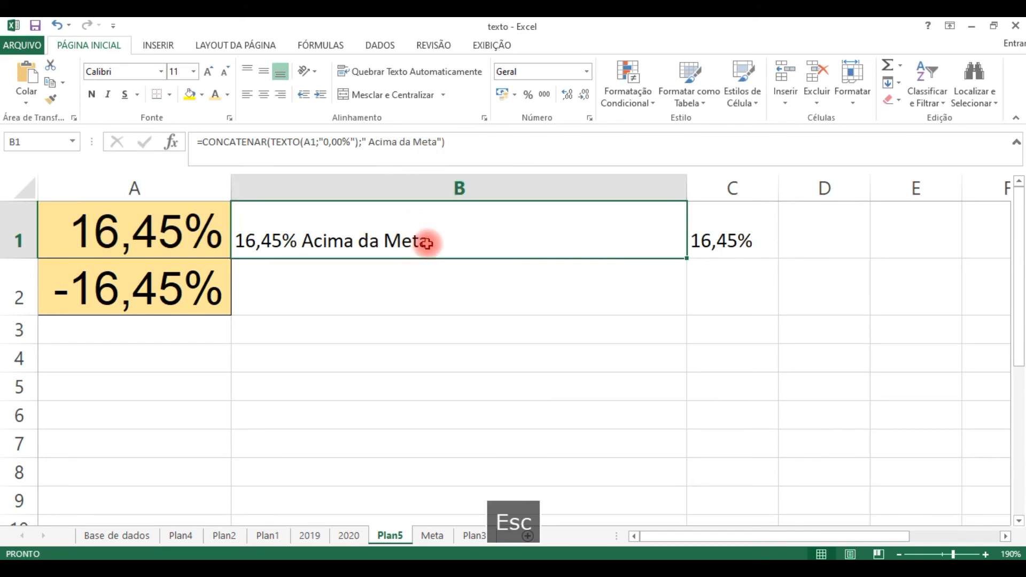
Copy the formula from B1 to B2 and change the text in the copy to "Abaixo da Meta".
key("ctrl+c")
left_click(390, 270)
key("ctrl+v")
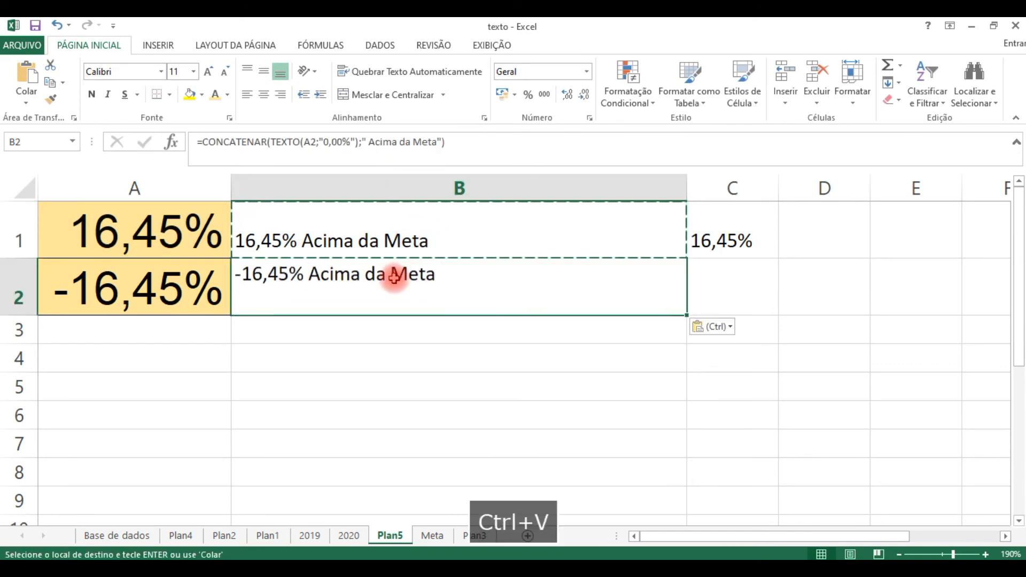
key("Escape")
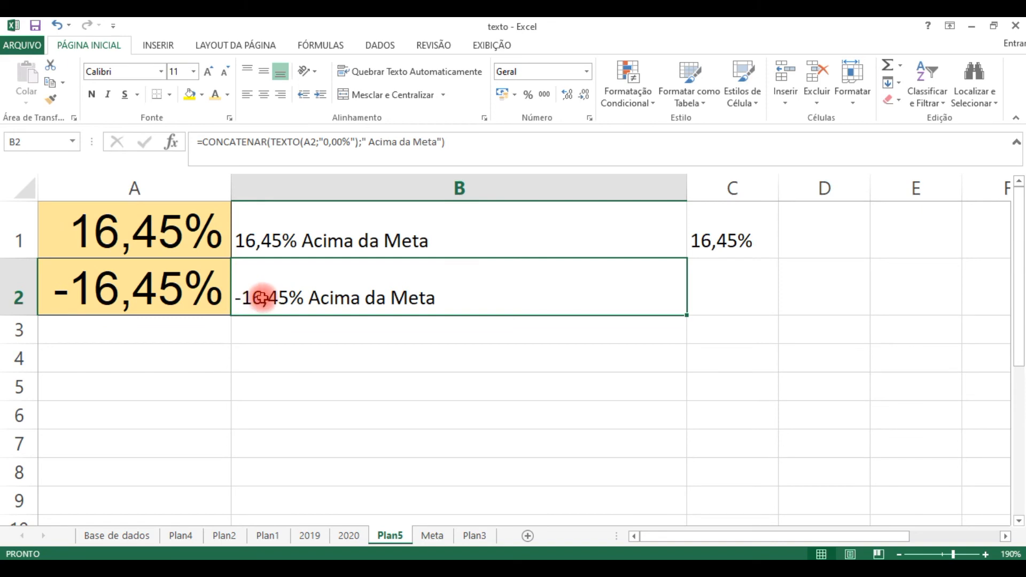
left_click_drag(369, 141, 439, 142)
type("Abaixo da Meta")
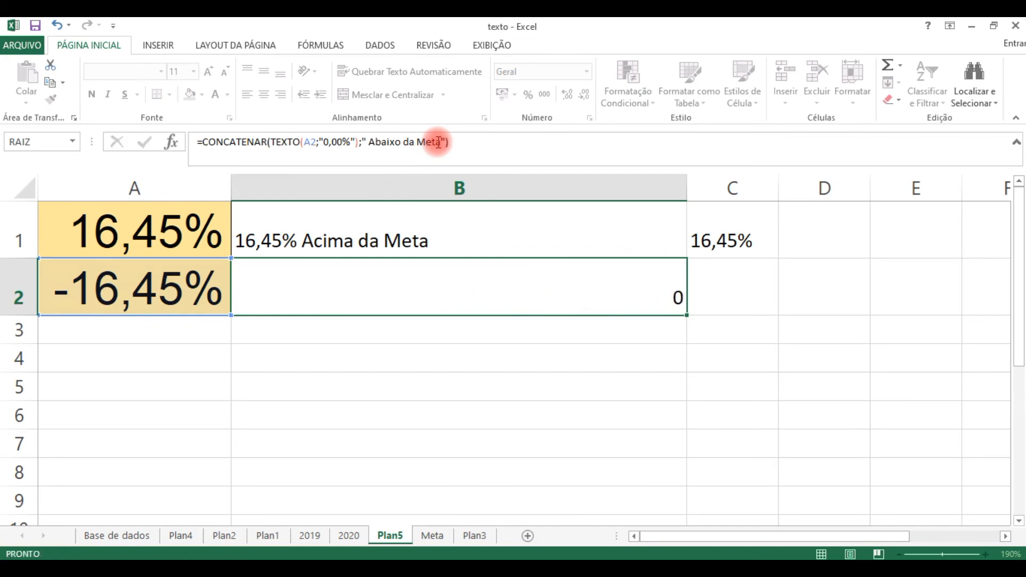
key("Return")
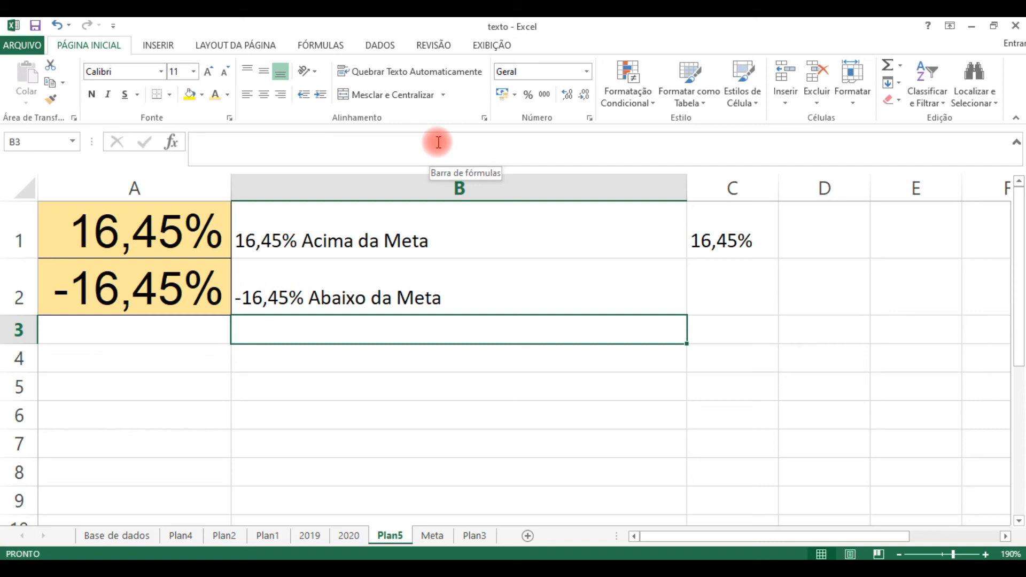
key("Up")
key("Up")
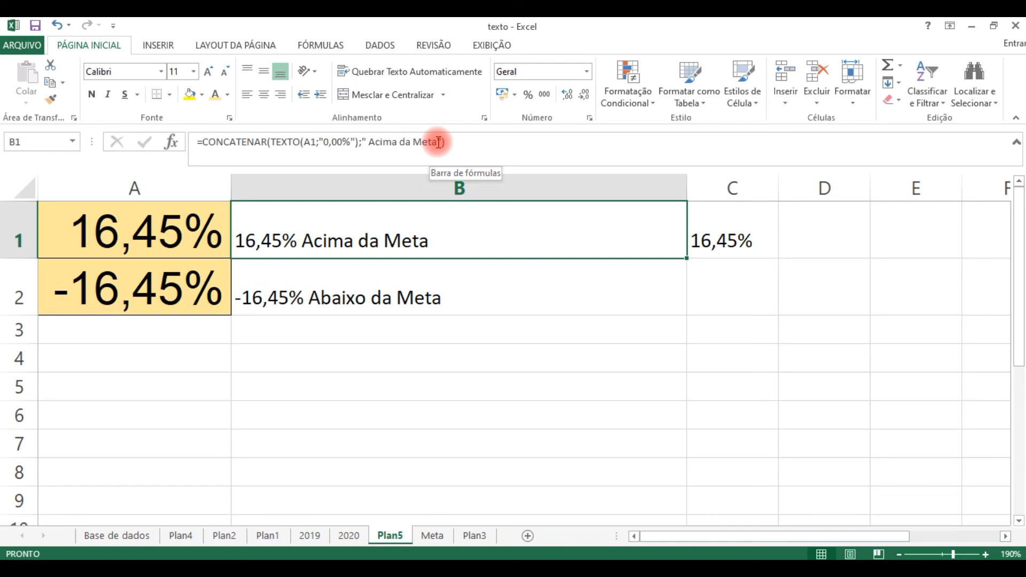
left_click(481, 288)
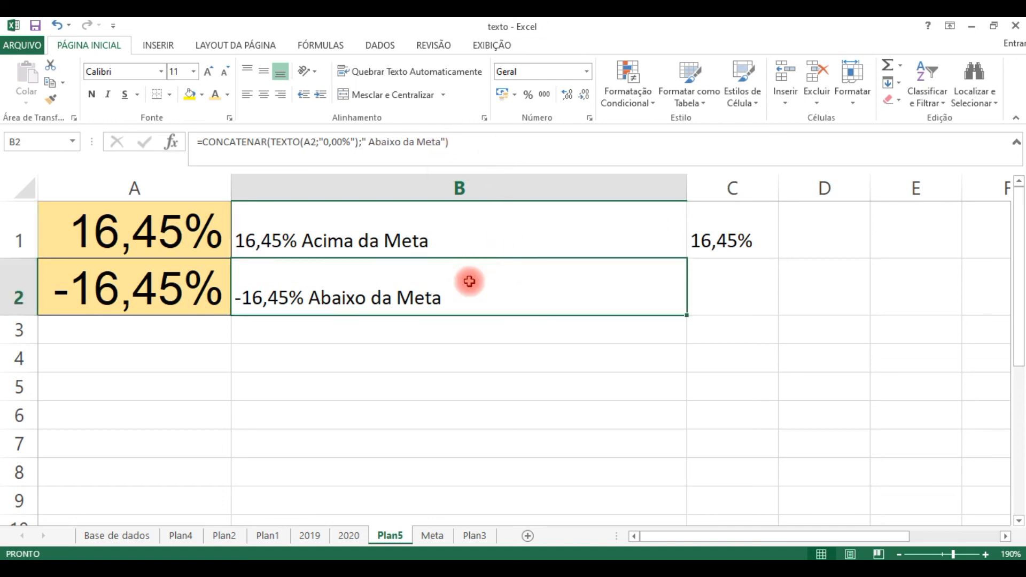
left_click(428, 377)
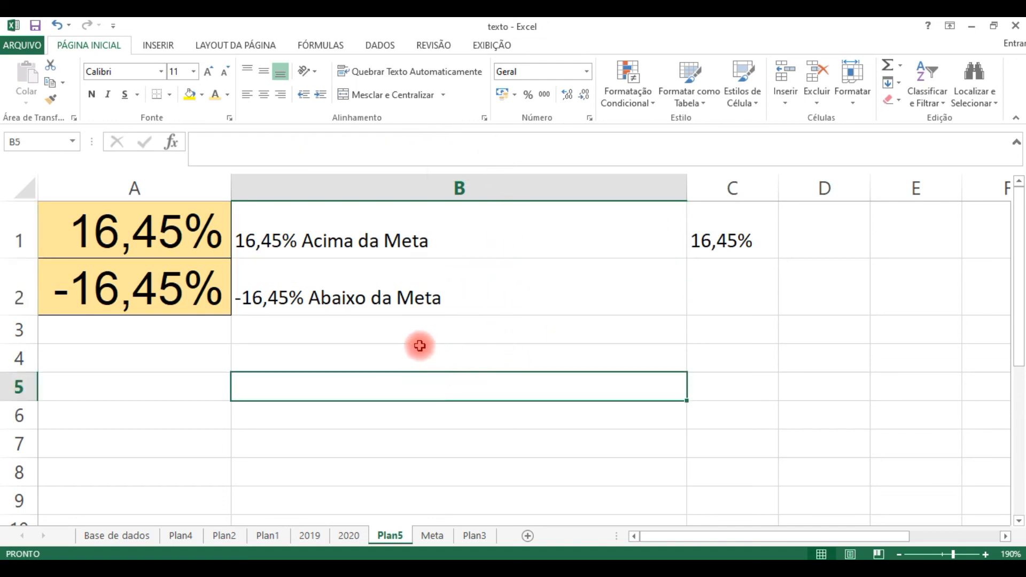
left_click(325, 344)
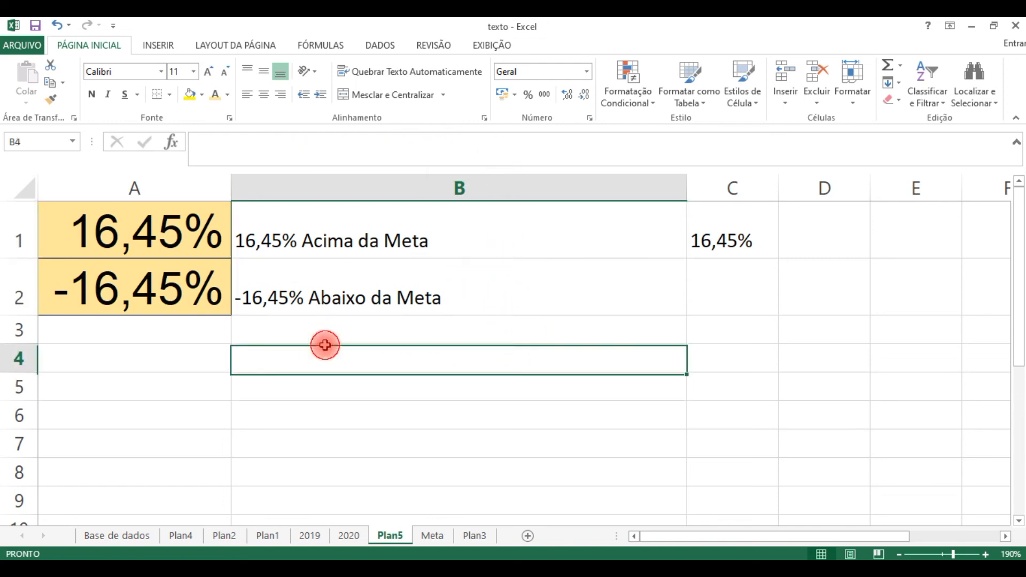
left_click(306, 324)
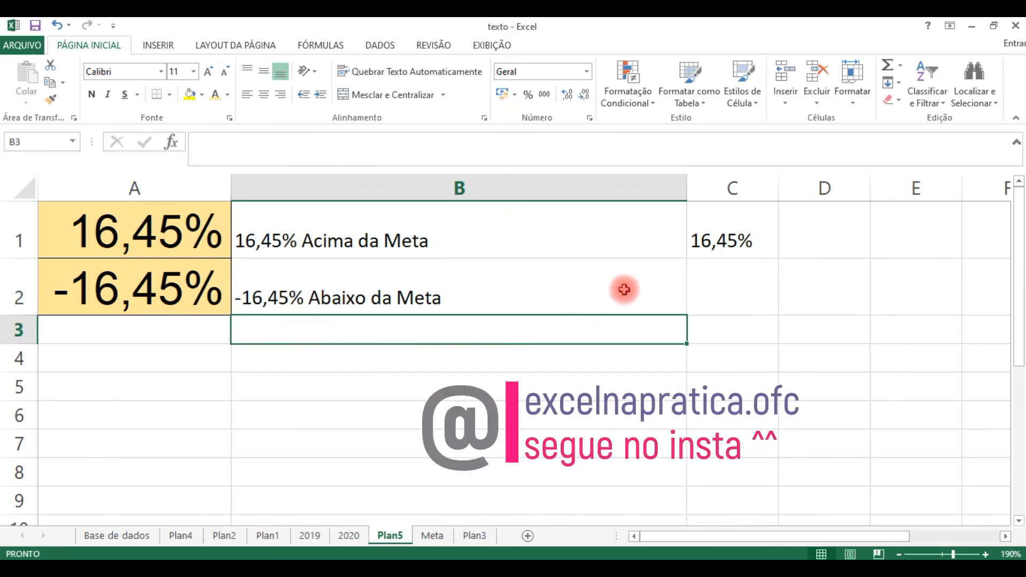
left_click(478, 264)
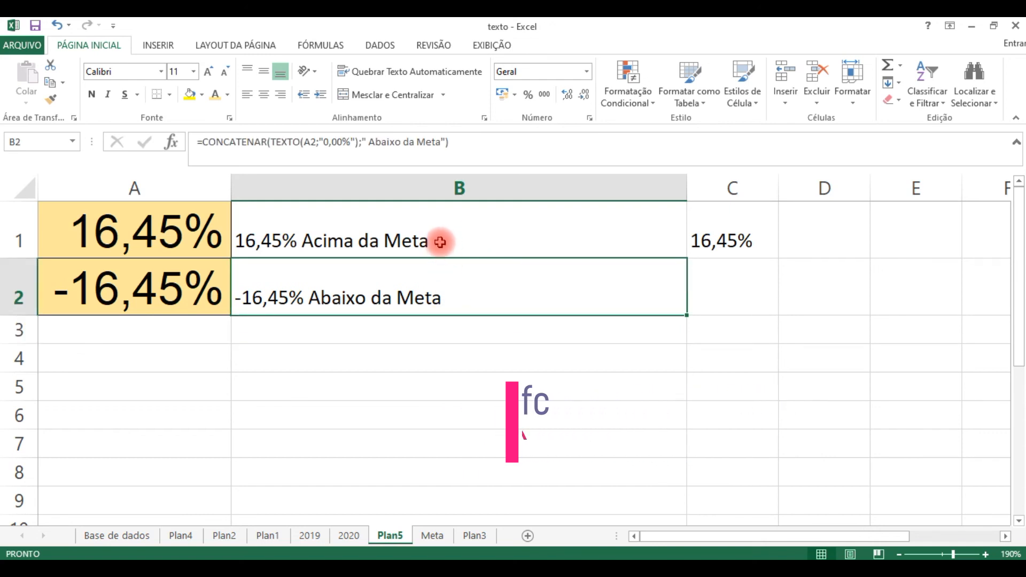